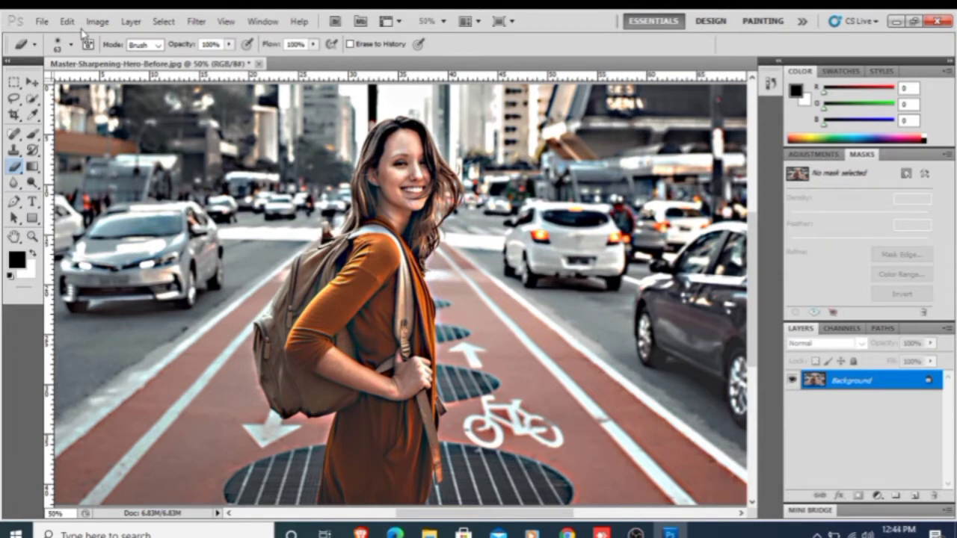
- Duplicate the Background layer as Background copy in the same document
left_click(130, 21)
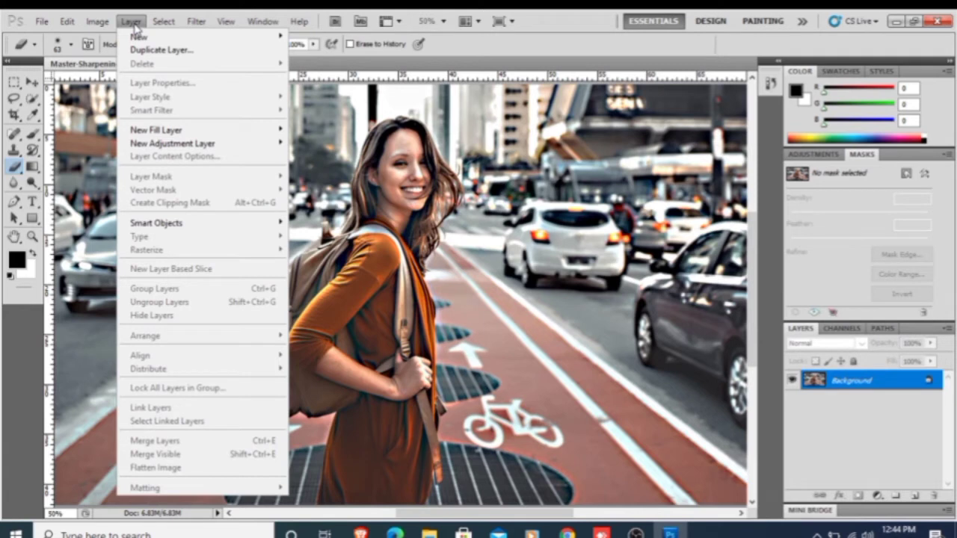
mouse_move(192, 137)
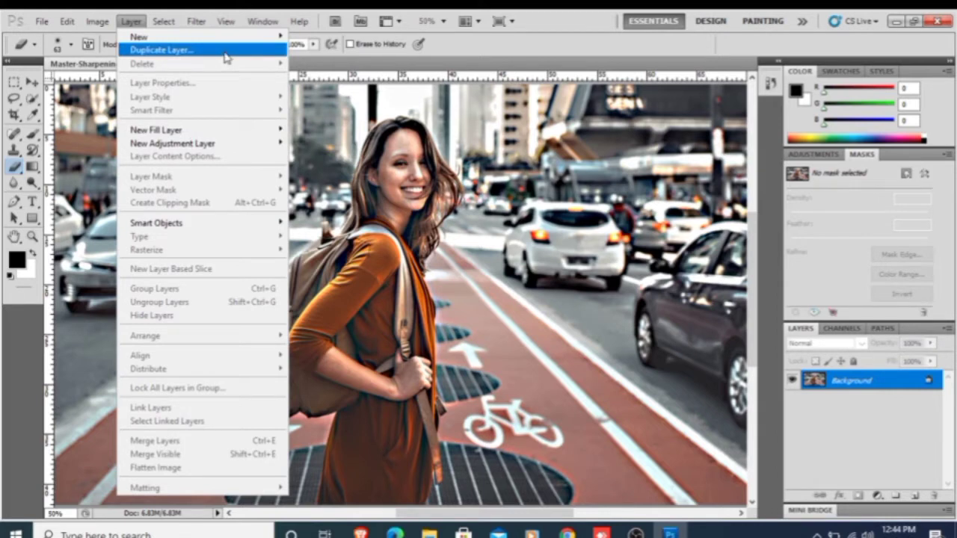
left_click(225, 51)
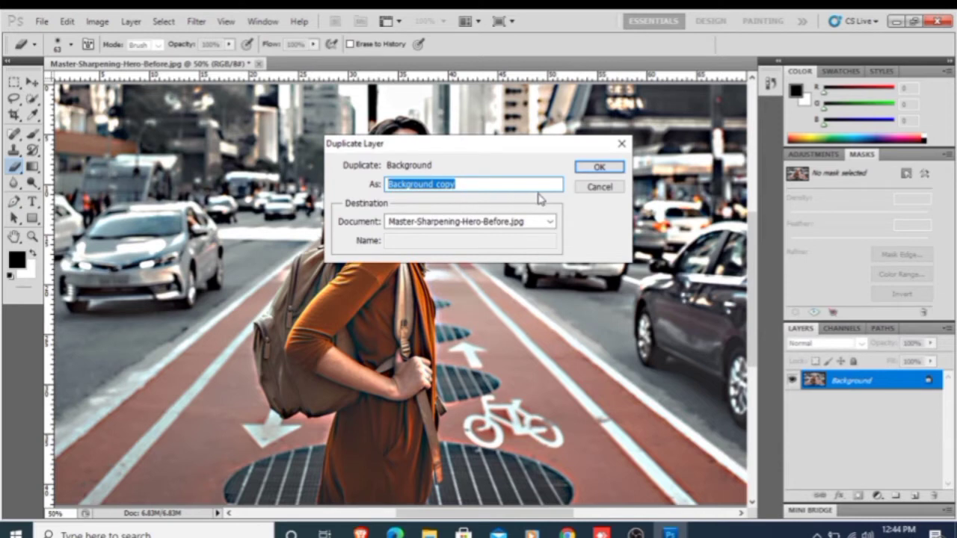
left_click(599, 168)
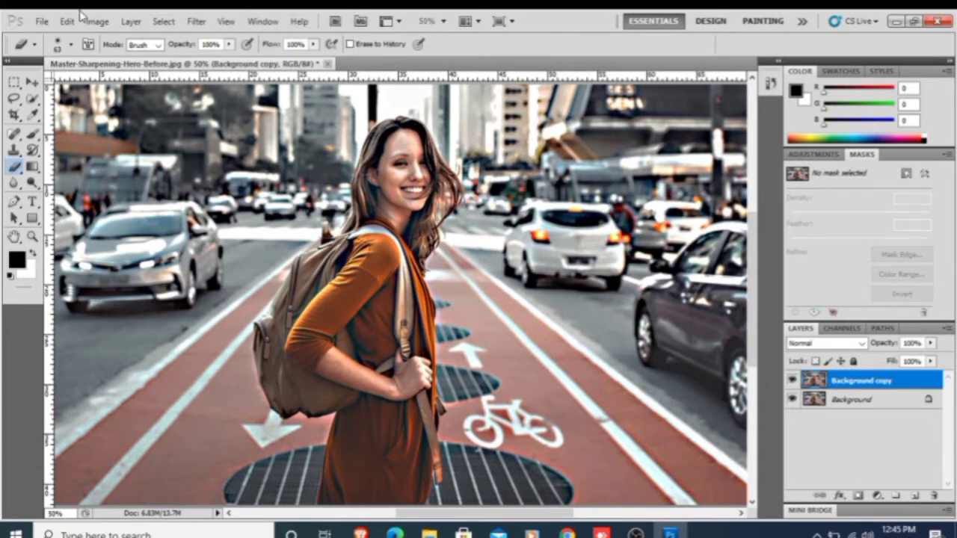
- Apply a Gaussian Blur with a radius of 4.0 pixels to the Background copy layer, checking the woman's face in the preview
left_click(198, 21)
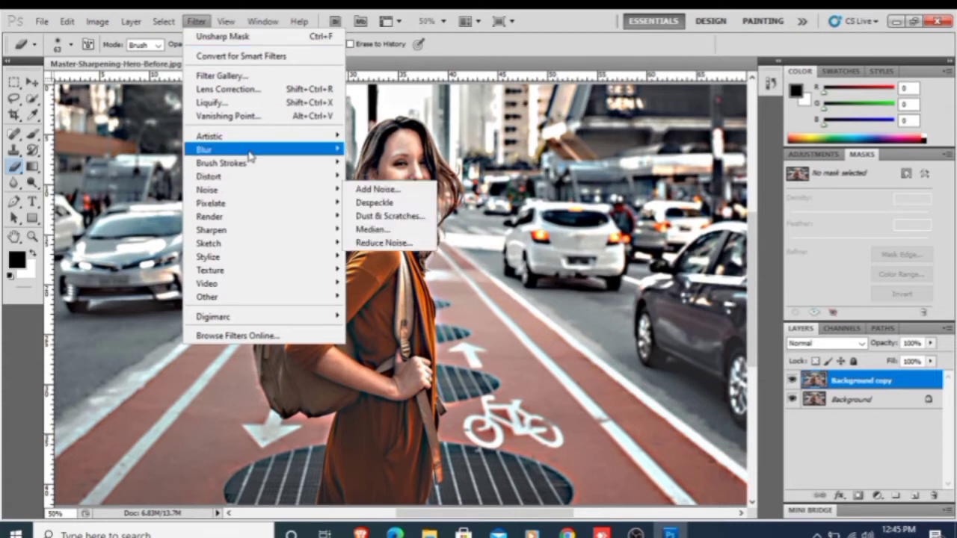
mouse_move(252, 154)
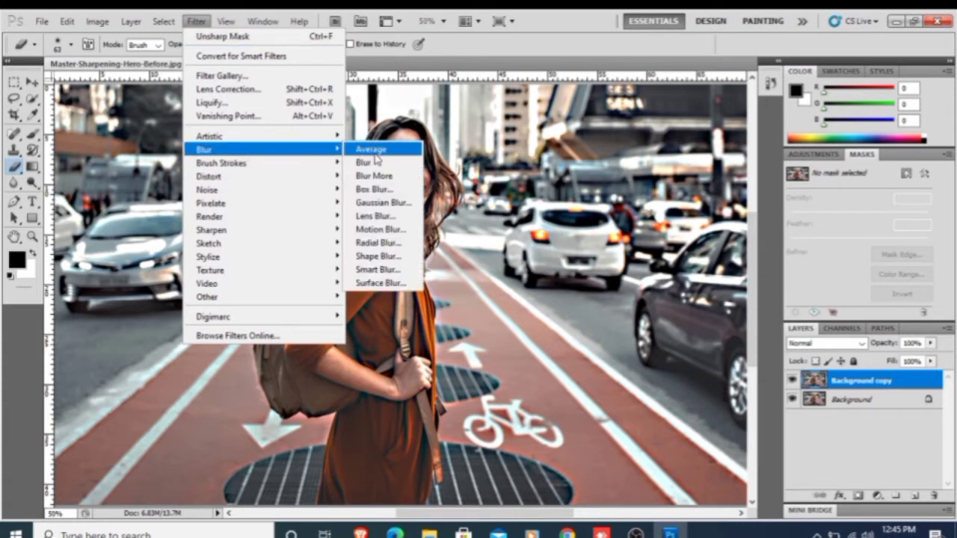
left_click(375, 209)
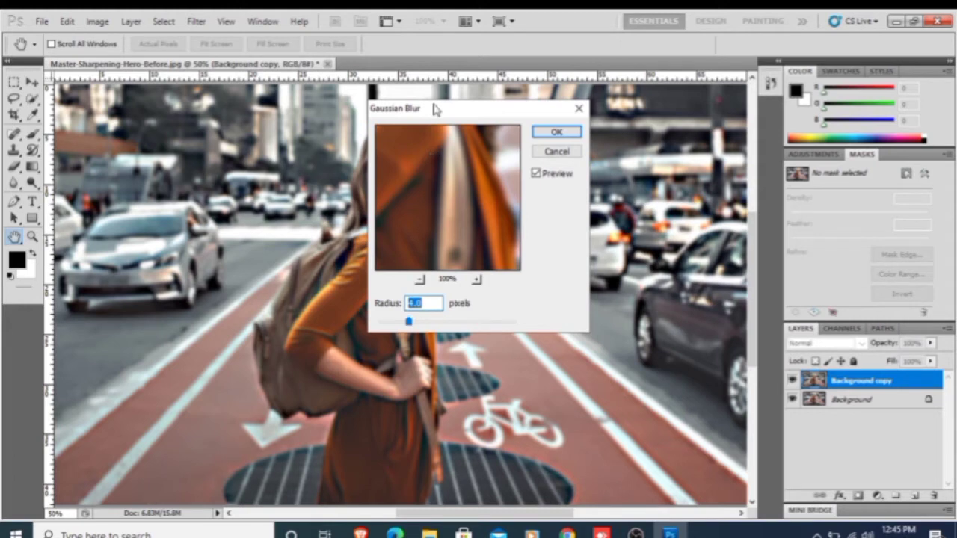
left_click_drag(433, 108, 212, 114)
left_click_drag(211, 154, 209, 270)
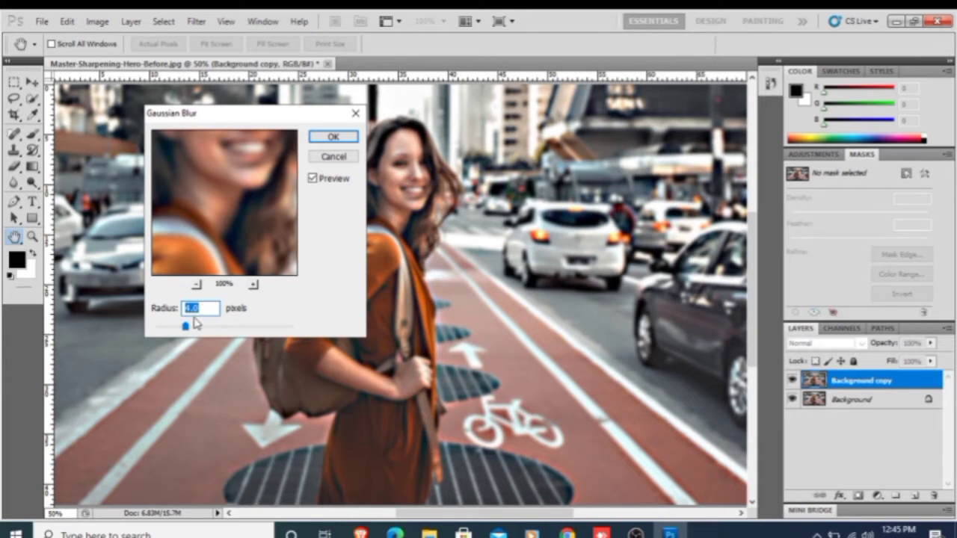
left_click_drag(186, 326, 185, 334)
left_click_drag(204, 199, 198, 264)
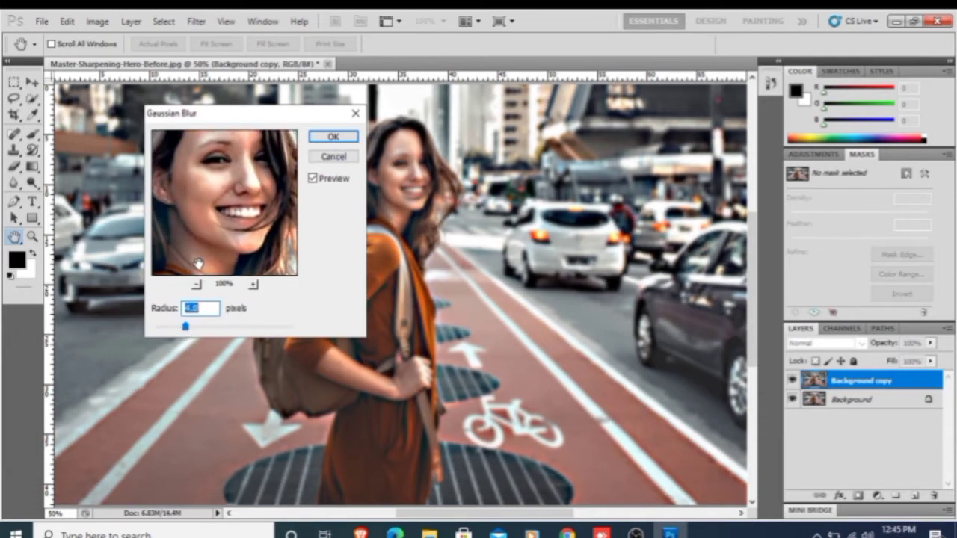
left_click(334, 137)
key("e")
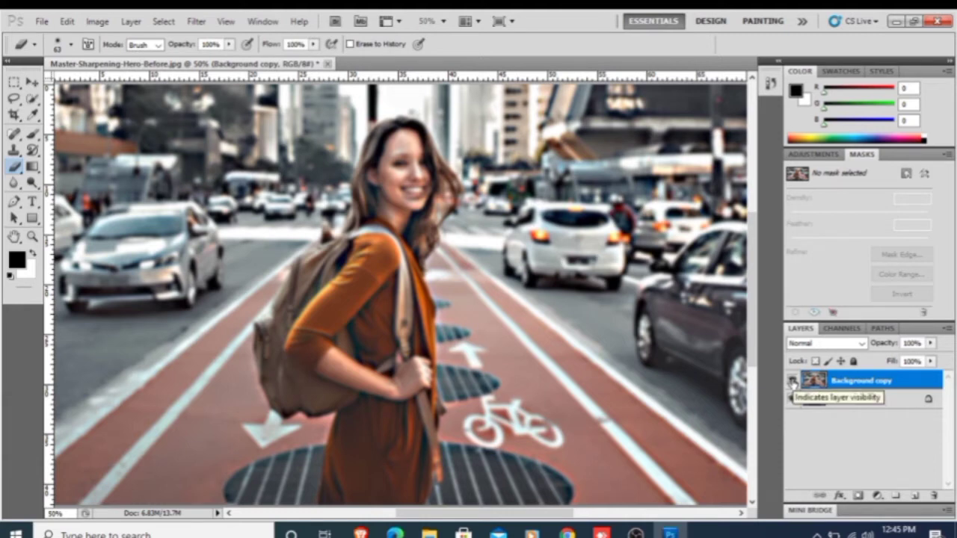
- Set the opacity of the Background copy layer to 50%
left_click(929, 351)
left_click_drag(931, 359, 897, 359)
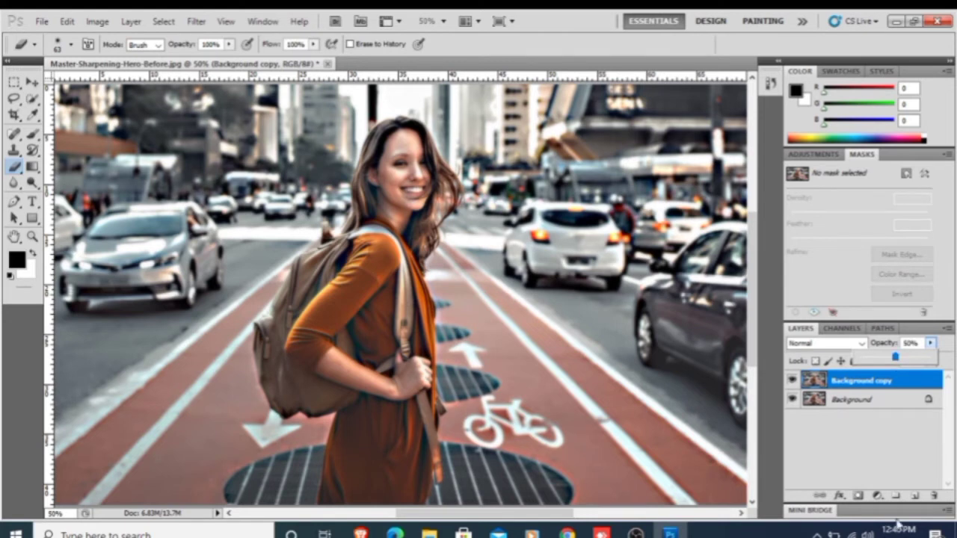
left_click(875, 440)
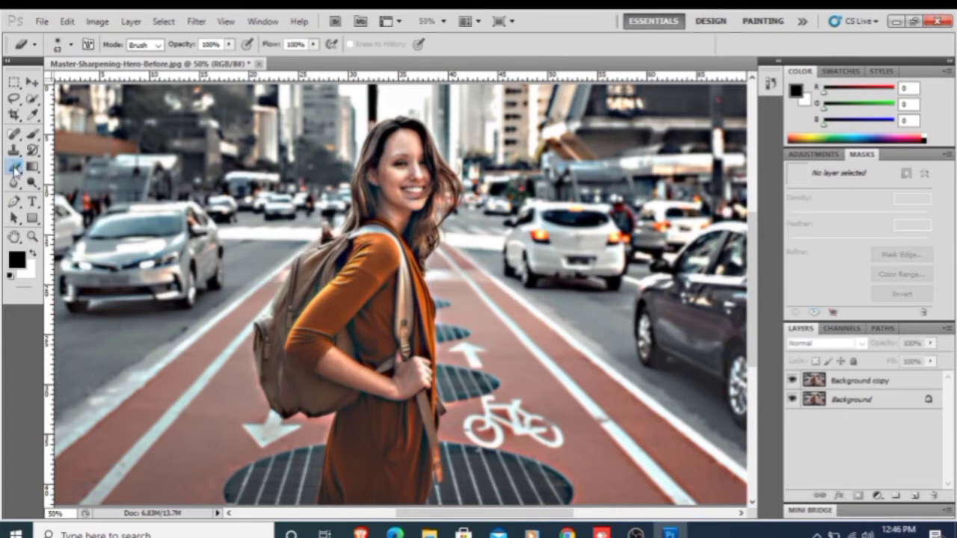
- Erase the blurred copy around the woman's mouth and adjacent hair with a soft 72 px eraser at 0% hardness
left_click(71, 45)
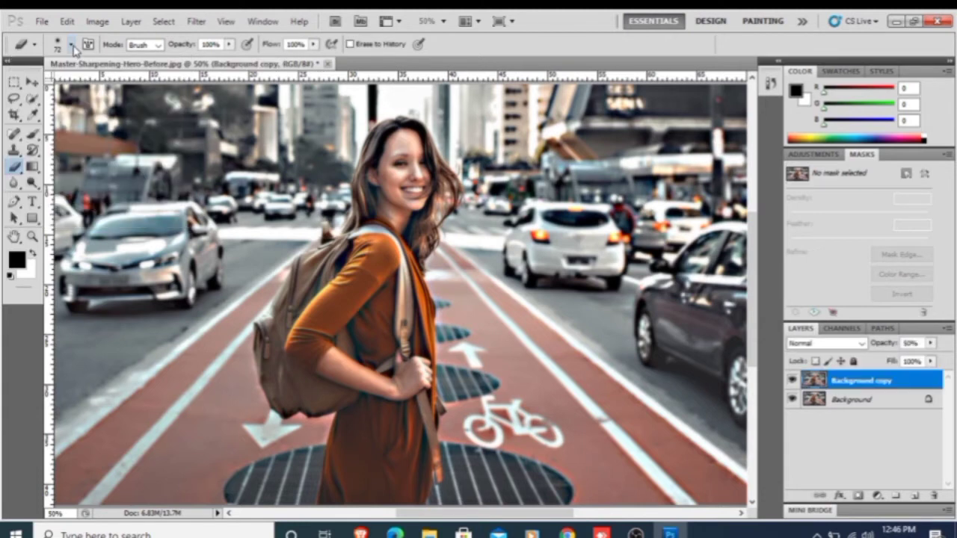
left_click(71, 45)
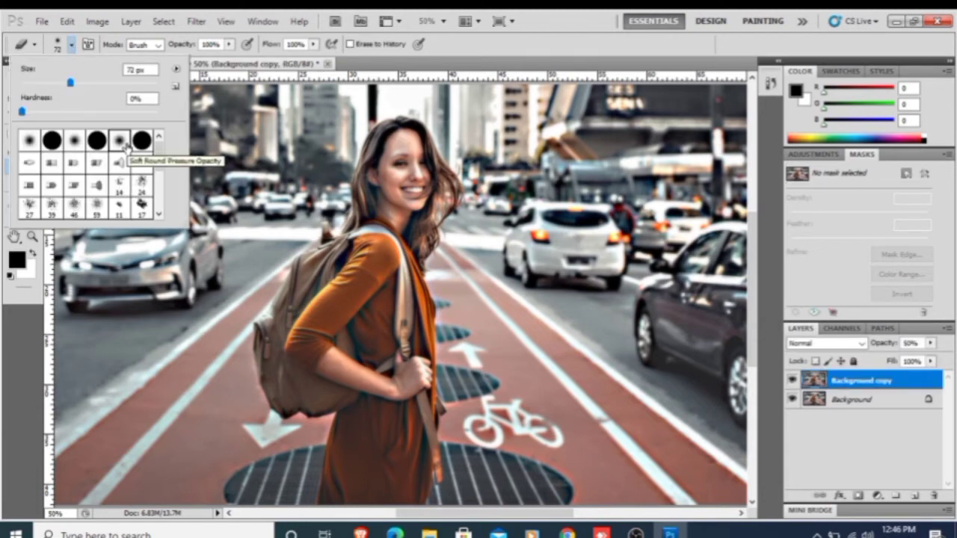
left_click(236, 168)
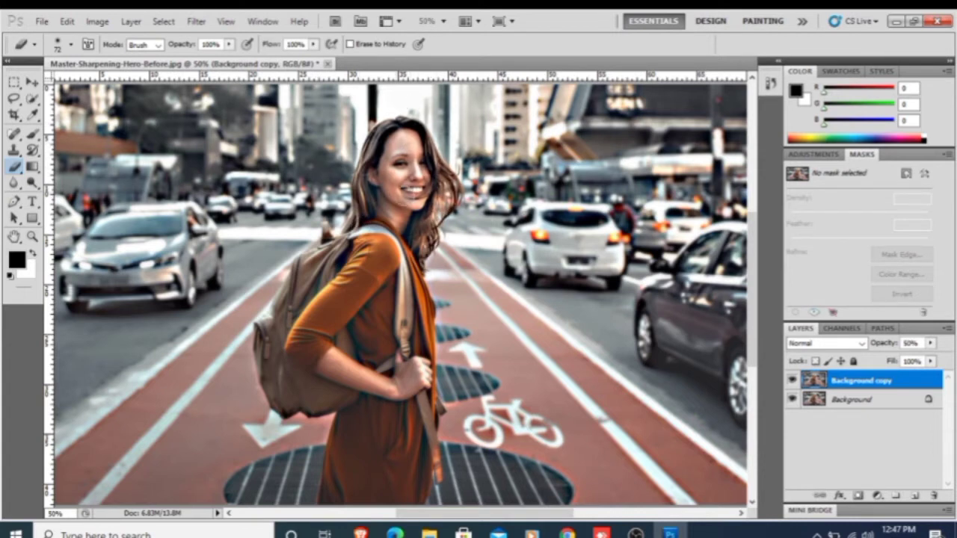
mouse_move(411, 193)
left_mouse_down()
mouse_move(424, 166)
mouse_move(438, 228)
mouse_move(448, 212)
left_mouse_up()
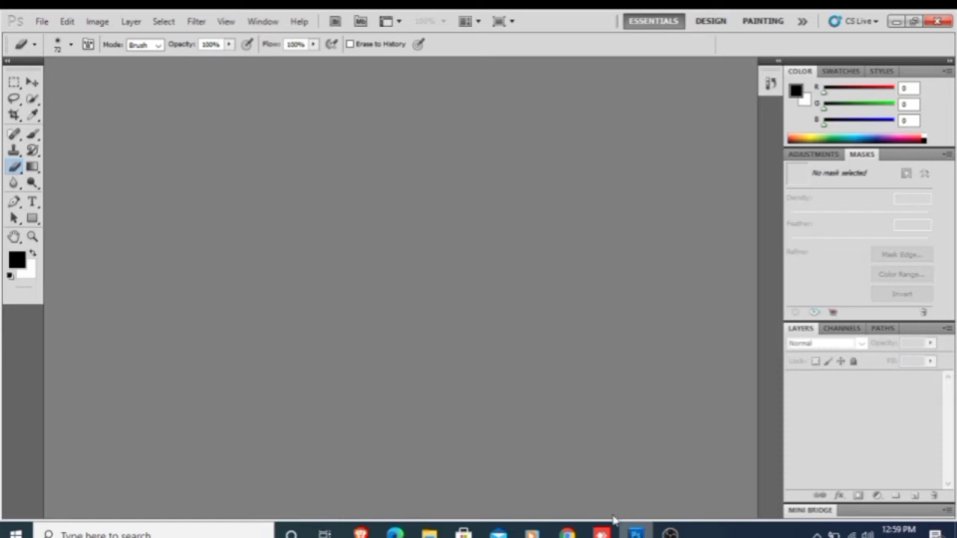
- Open the picture named images from the Desktop folder
left_click(41, 21)
left_click(60, 53)
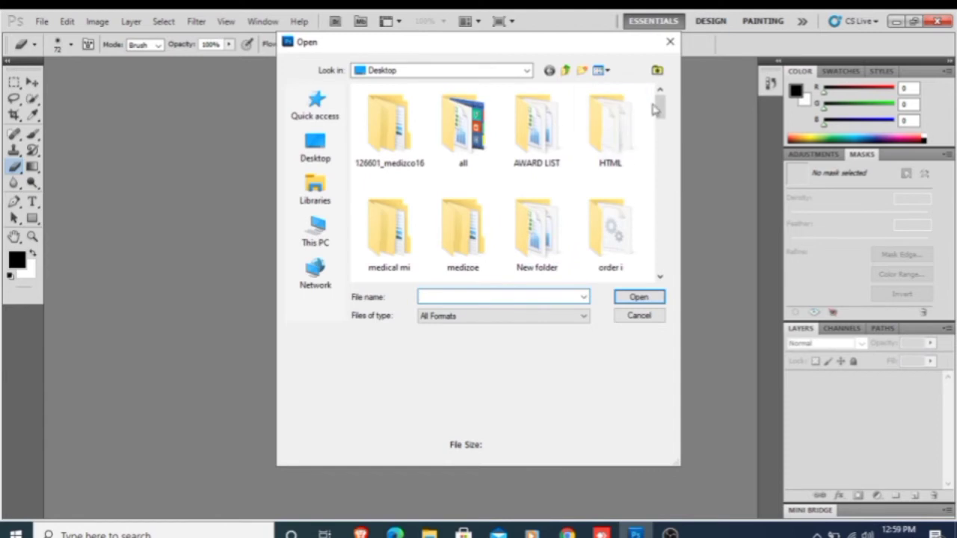
left_click_drag(659, 112, 658, 160)
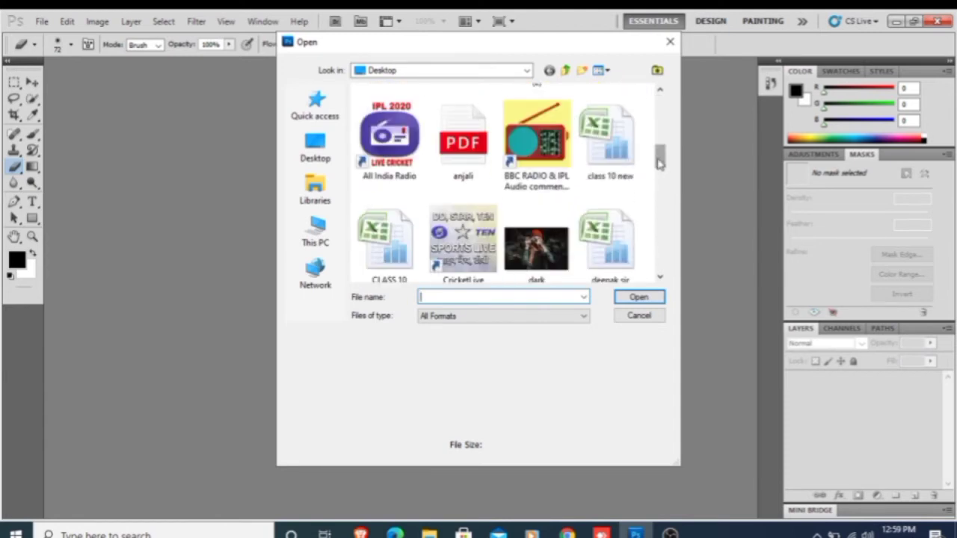
left_click_drag(658, 172, 658, 194)
left_click(619, 134)
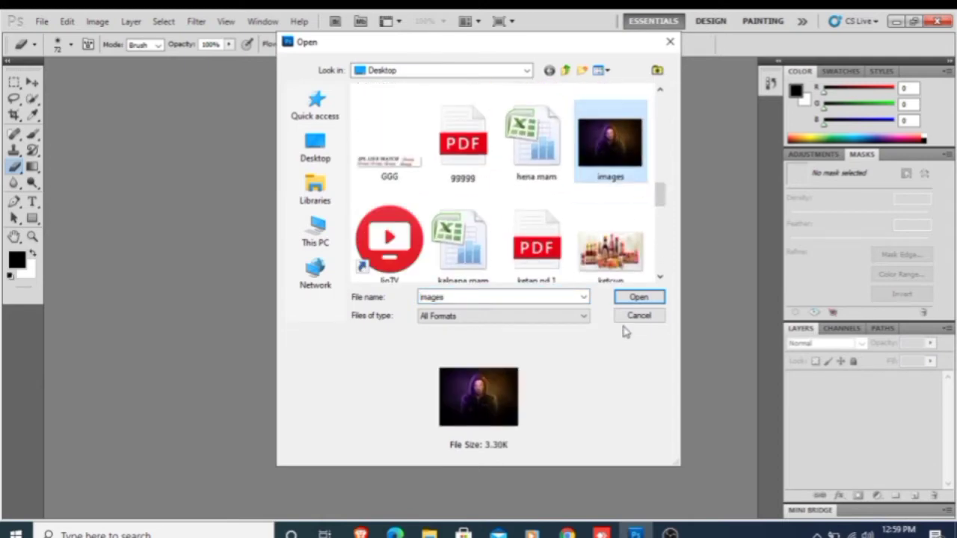
left_click(638, 299)
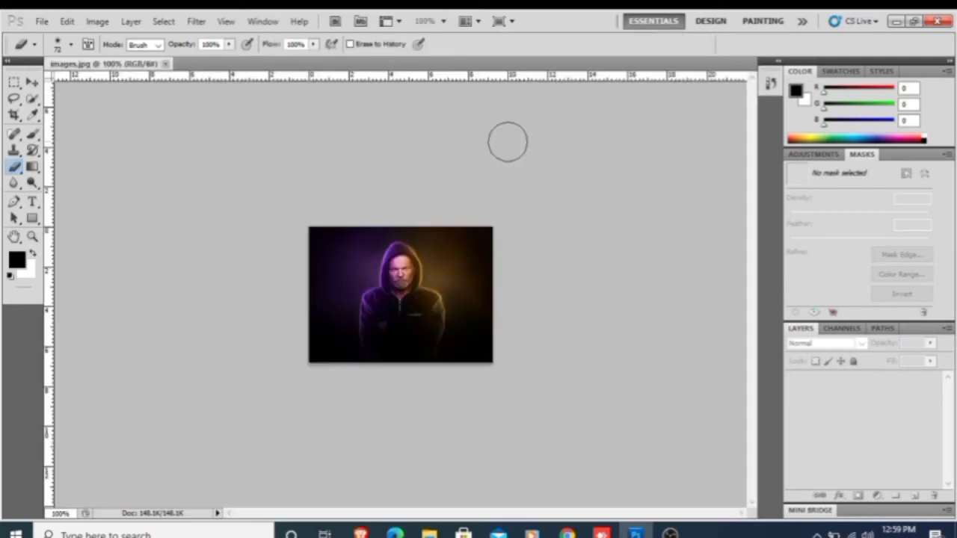
- Duplicate the Background layer as Background copy and set the copy's blend mode to Screen
left_click(443, 23)
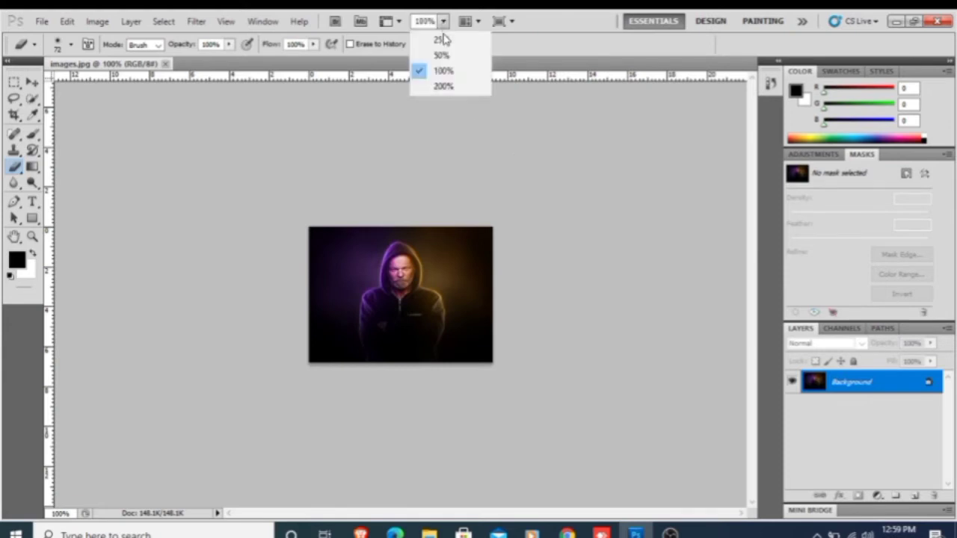
left_click(440, 86)
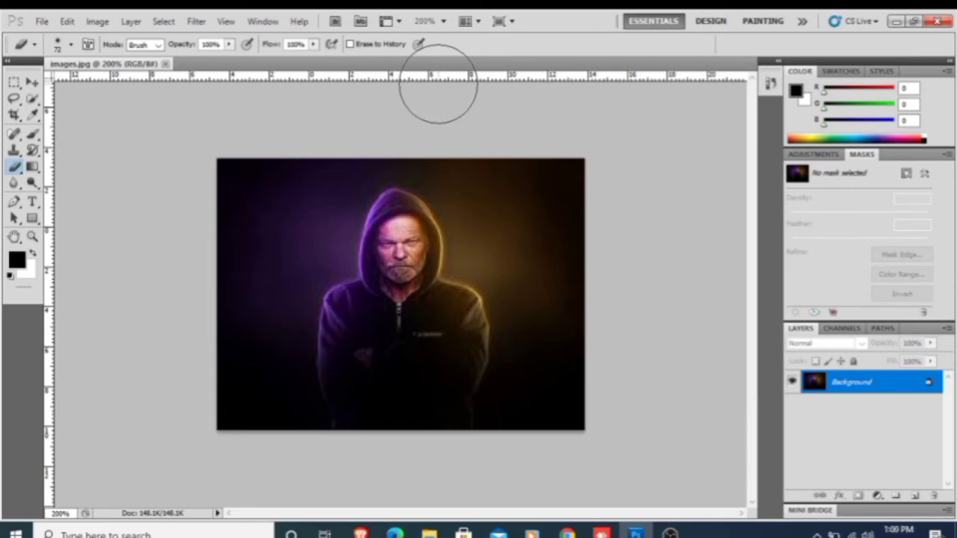
left_click(132, 21)
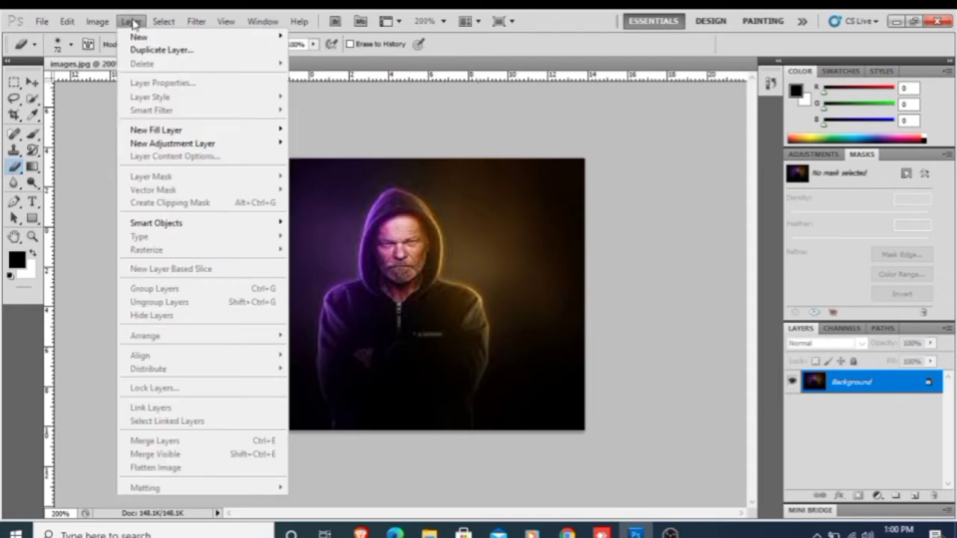
left_click(142, 49)
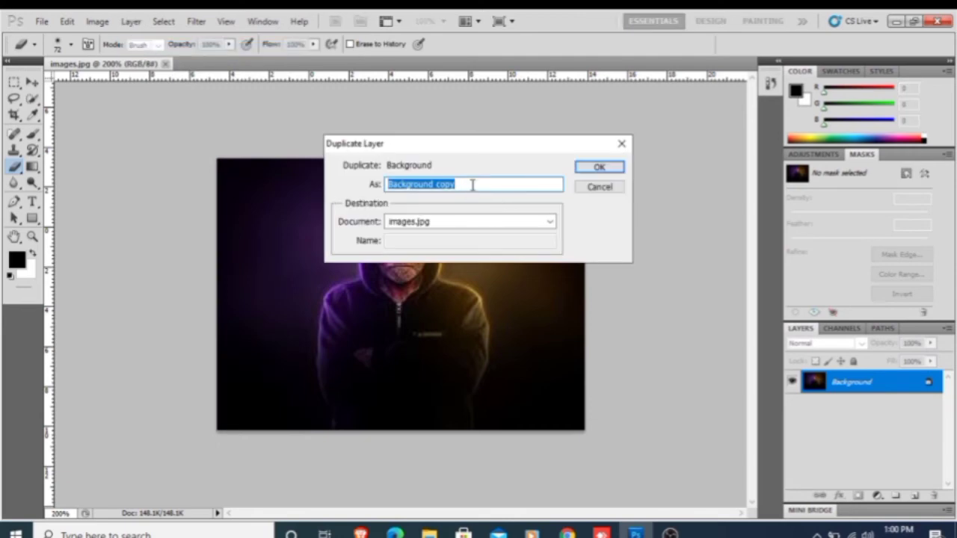
left_click(595, 169)
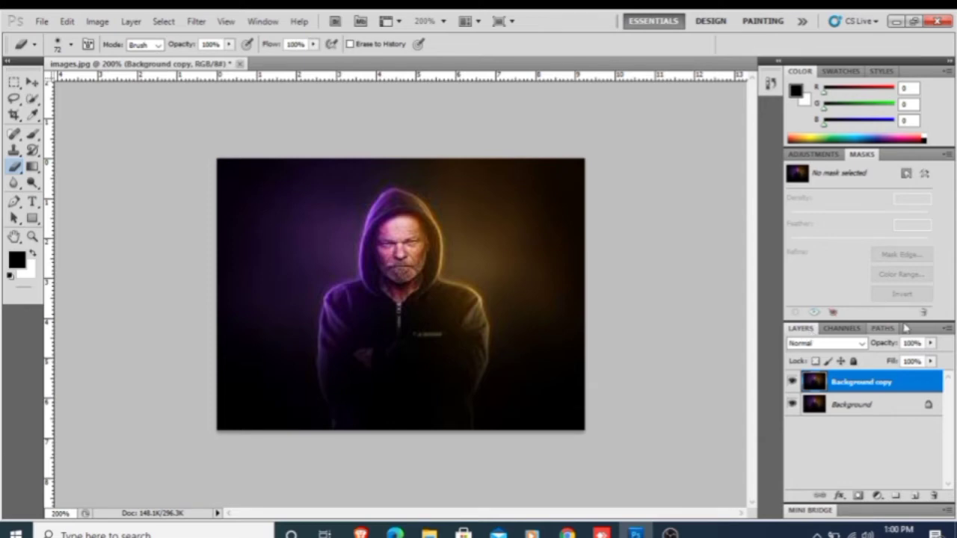
left_click(861, 344)
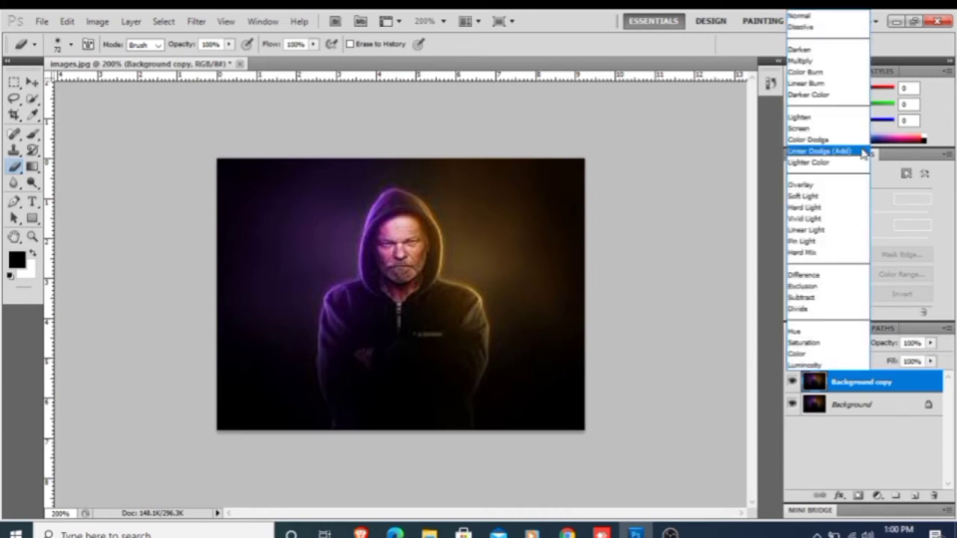
left_click(812, 129)
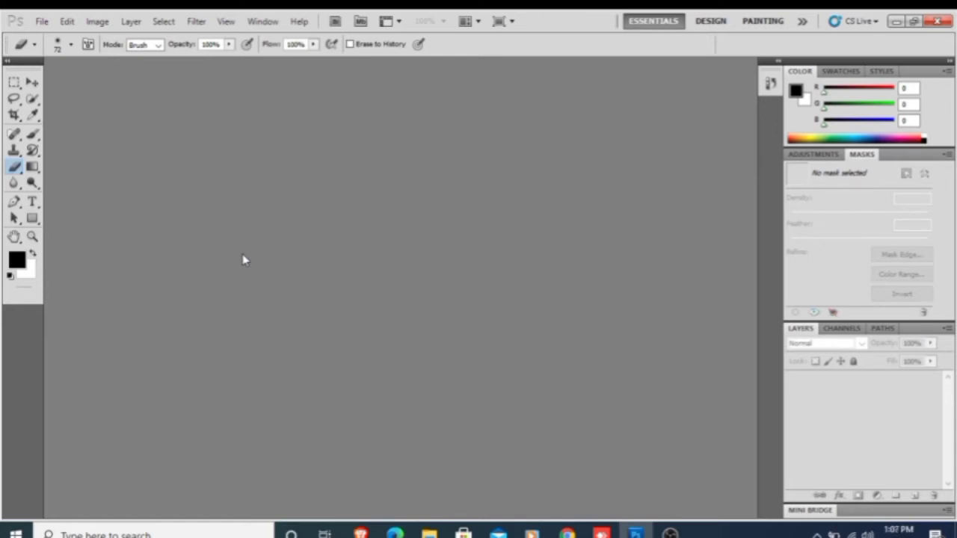
- Open the picture 85-best-photoshop-tutorials_thumb1200_16-9 from the Desktop folder
left_click(43, 21)
left_click(57, 49)
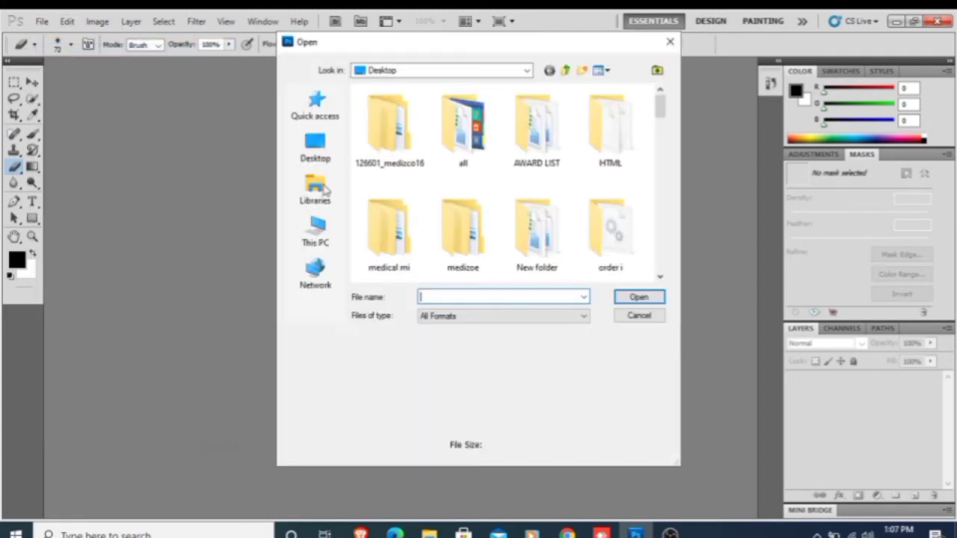
left_click_drag(660, 107, 656, 142)
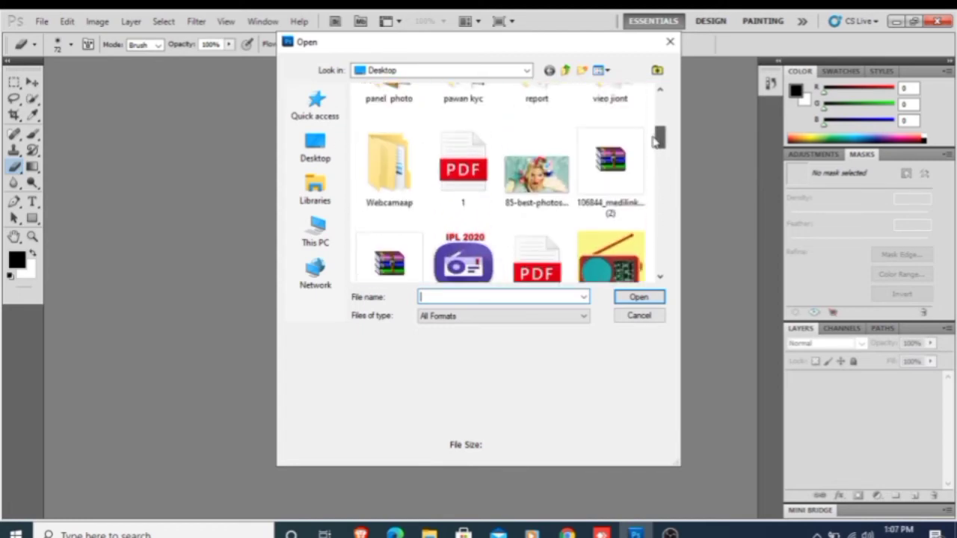
left_click(546, 183)
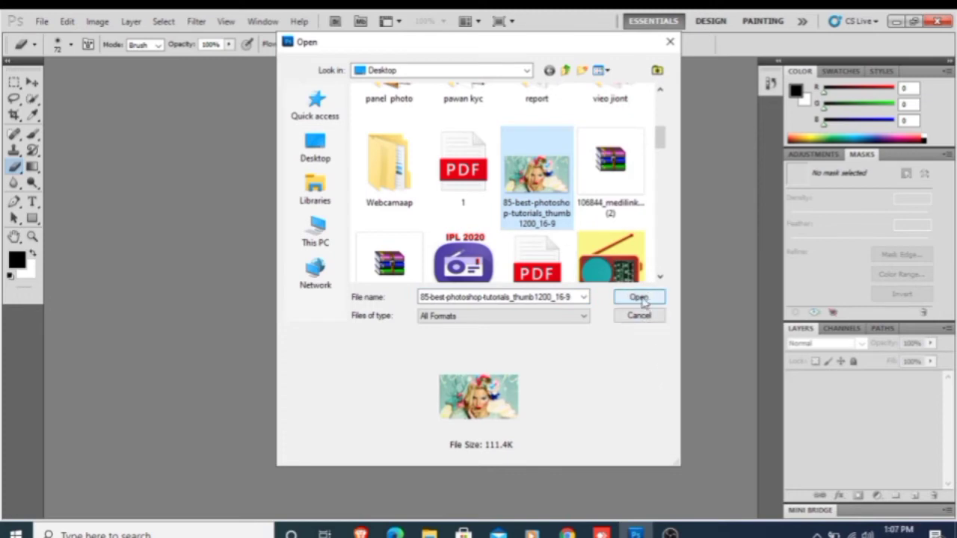
left_click(640, 297)
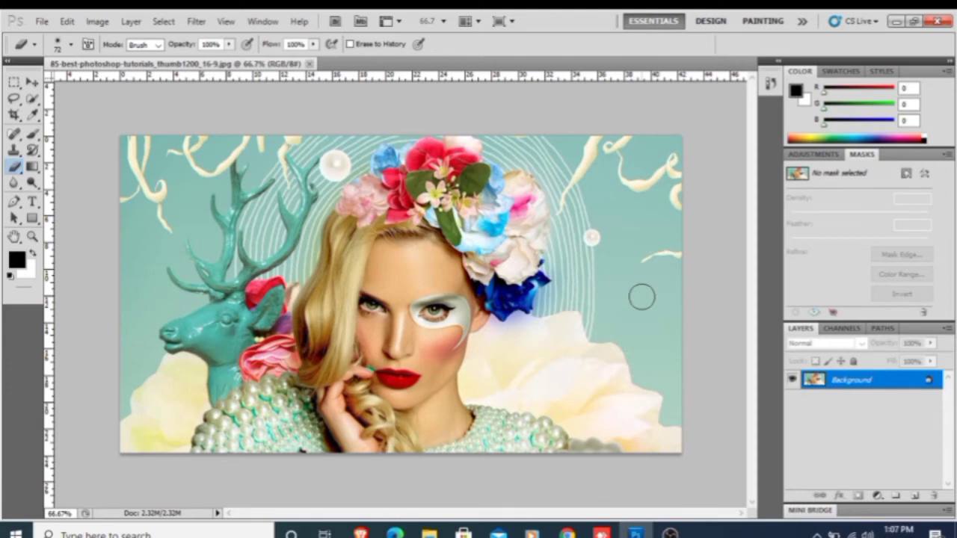
- Apply a Shadows/Highlights adjustment to the picture with shadows at 0% and highlights at 27%
left_click(98, 22)
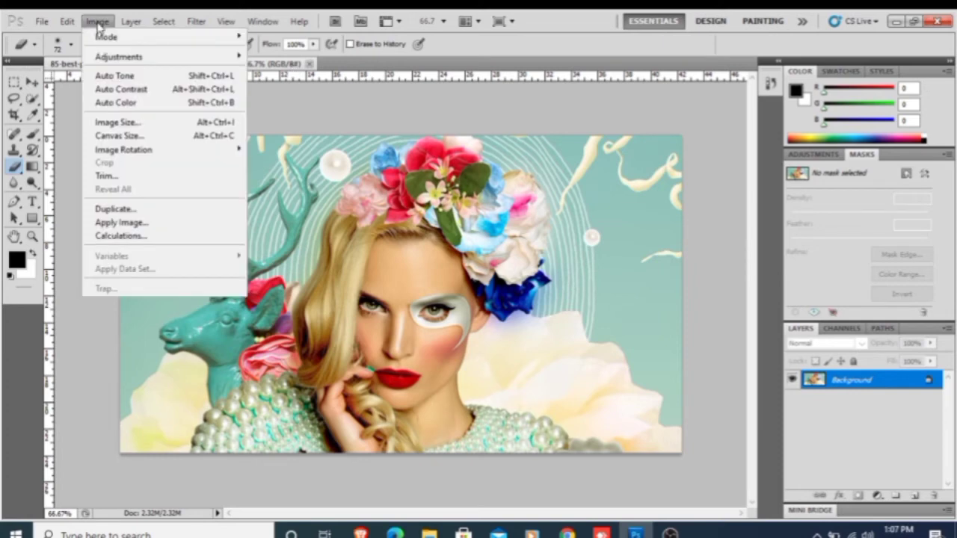
mouse_move(152, 59)
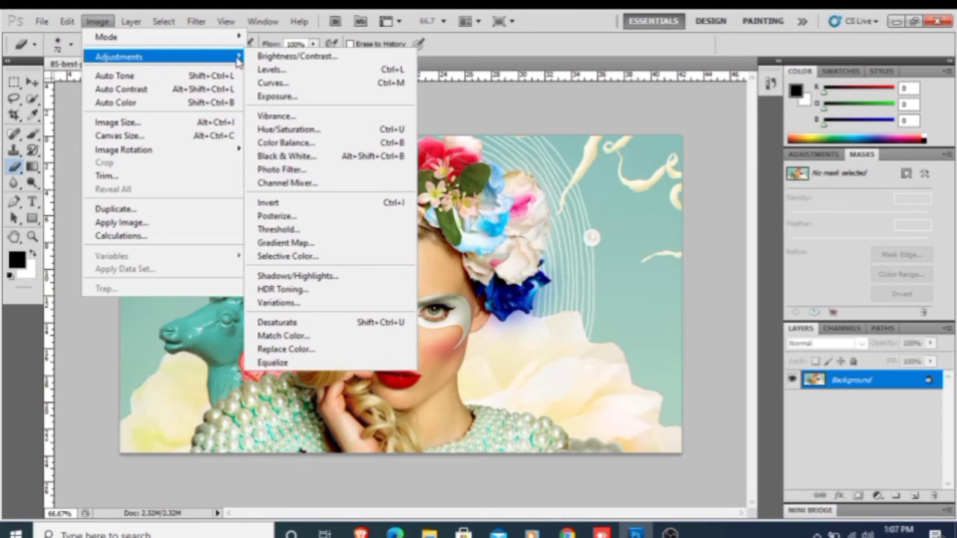
left_click(307, 278)
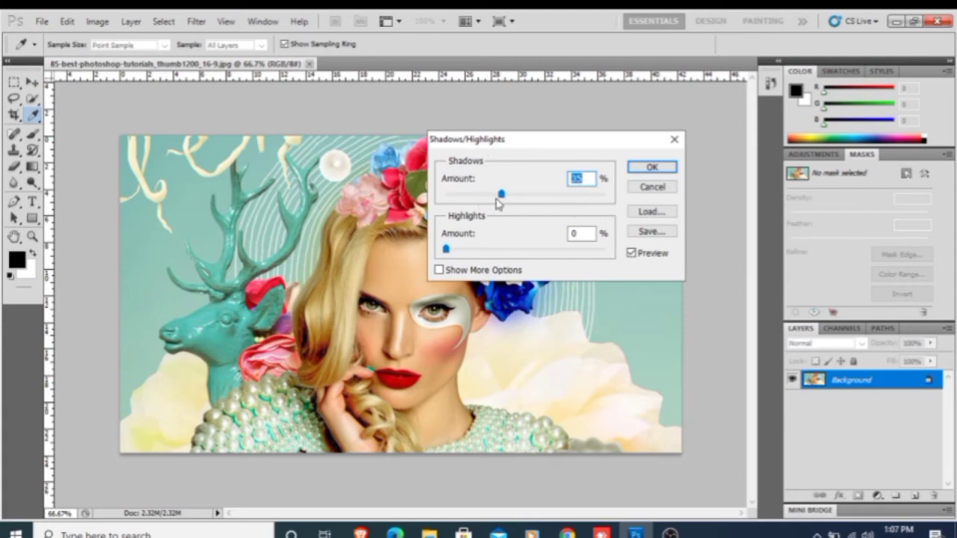
left_click_drag(501, 194, 441, 193)
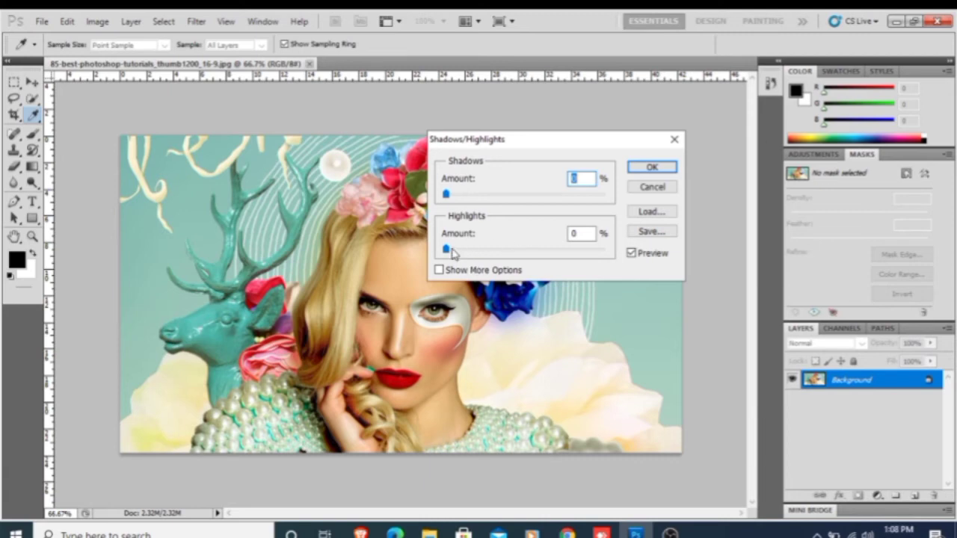
left_click_drag(446, 254, 464, 257)
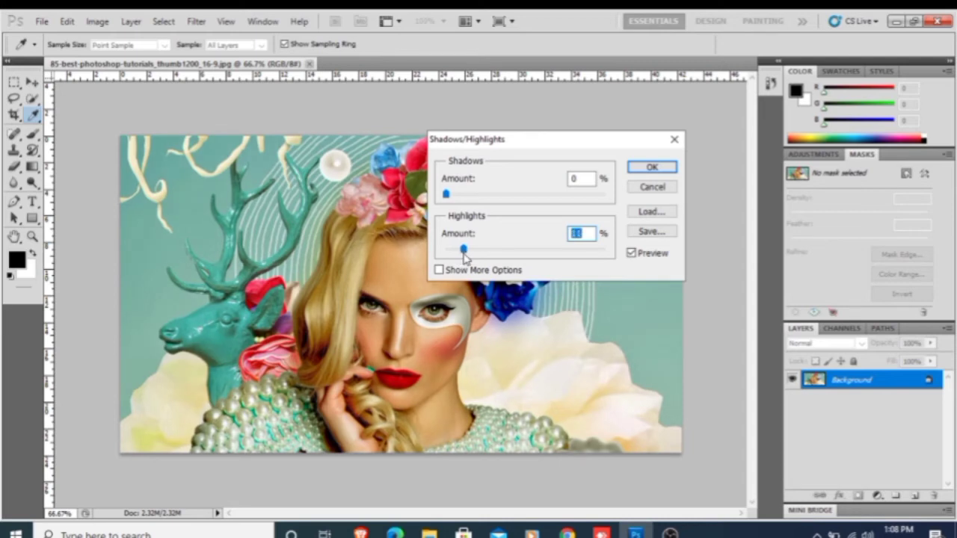
left_click_drag(464, 257, 488, 258)
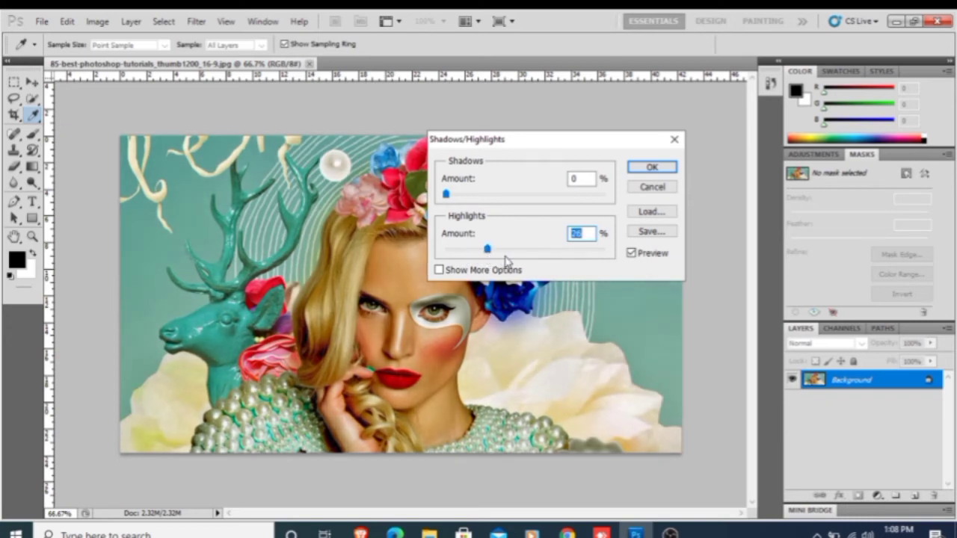
mouse_move(487, 251)
left_mouse_down()
mouse_move(560, 256)
mouse_move(491, 257)
left_mouse_up()
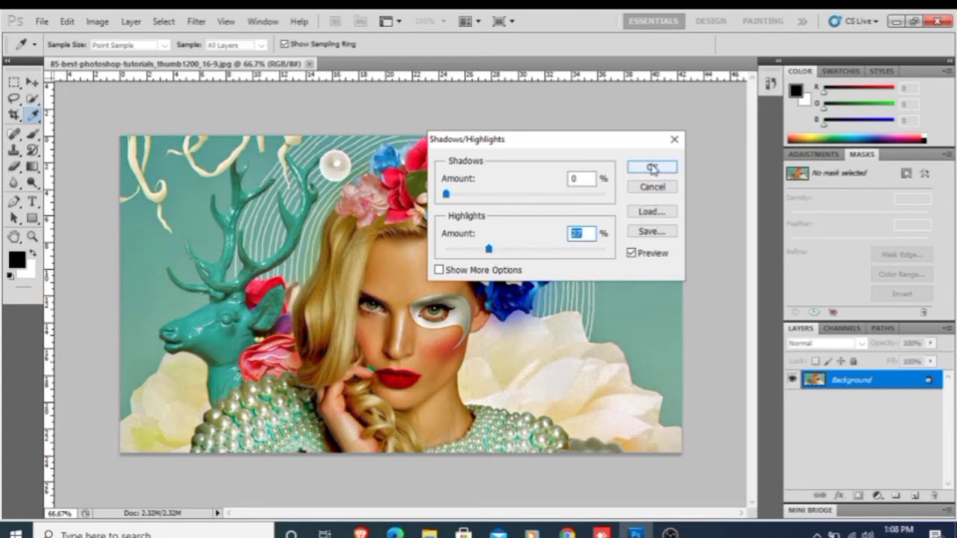
left_click(652, 169)
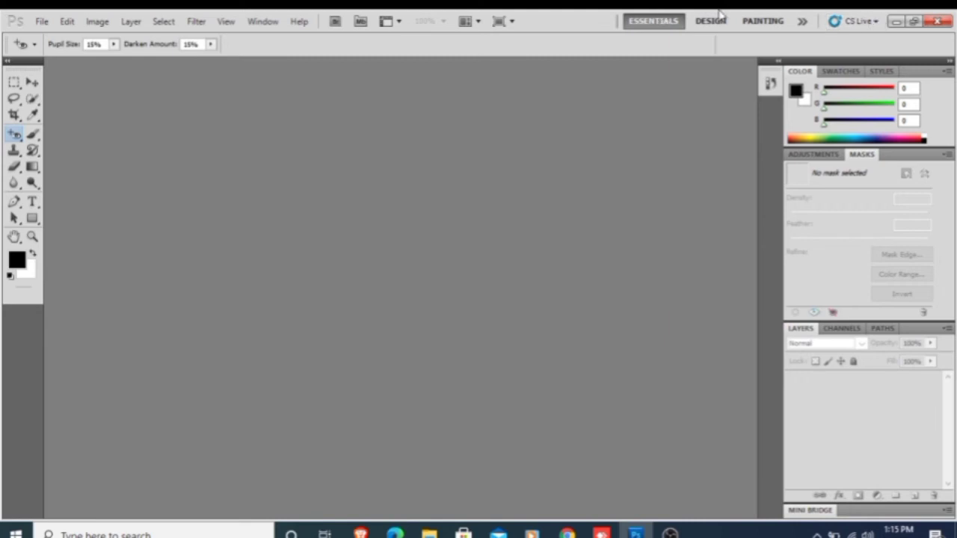
- Open the picture red-eye-in-photo-1200x630 from the Desktop folder
left_click(42, 22)
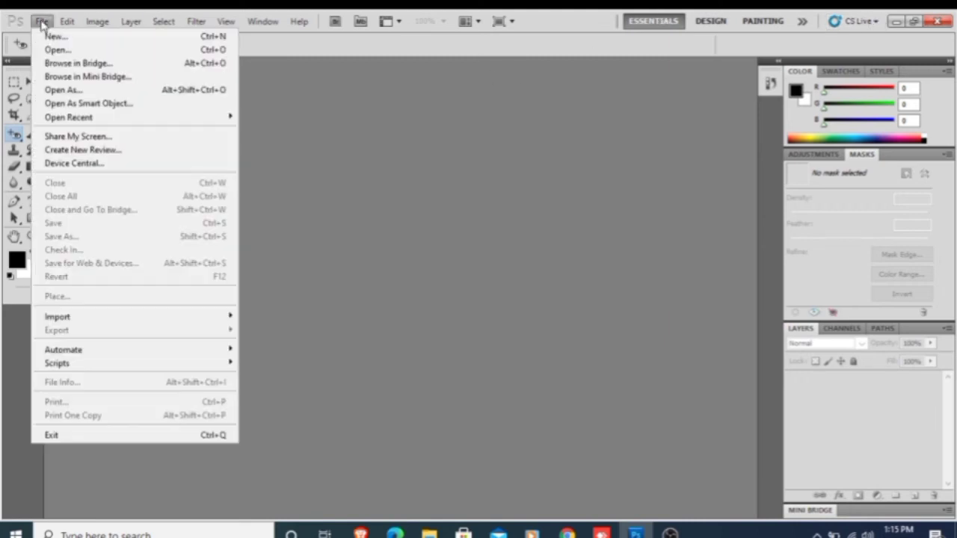
left_click(58, 49)
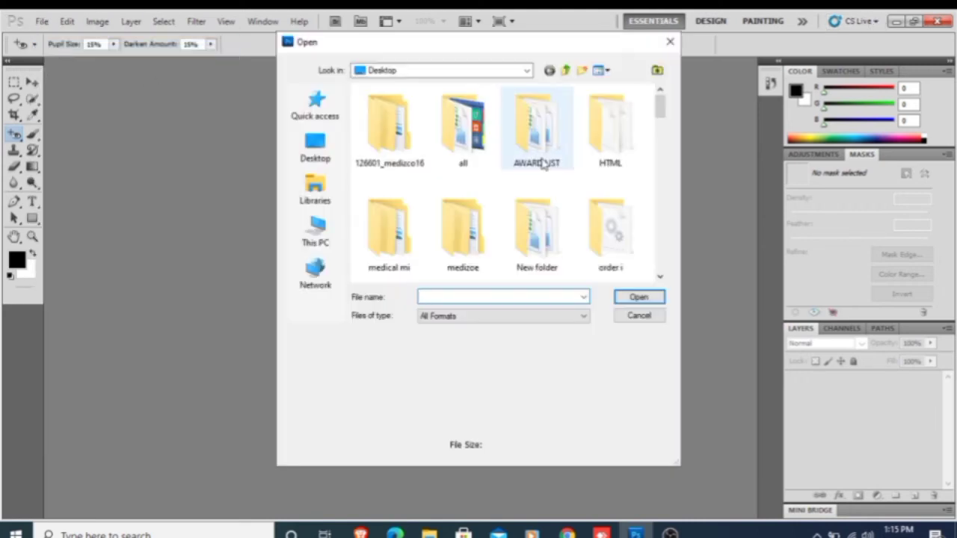
left_click_drag(658, 102, 658, 238)
left_click(528, 127)
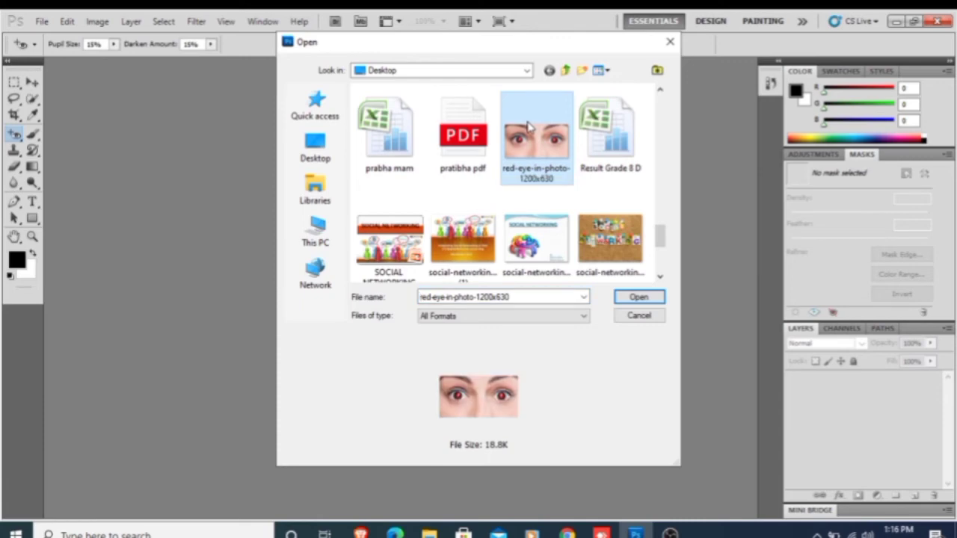
left_click(639, 297)
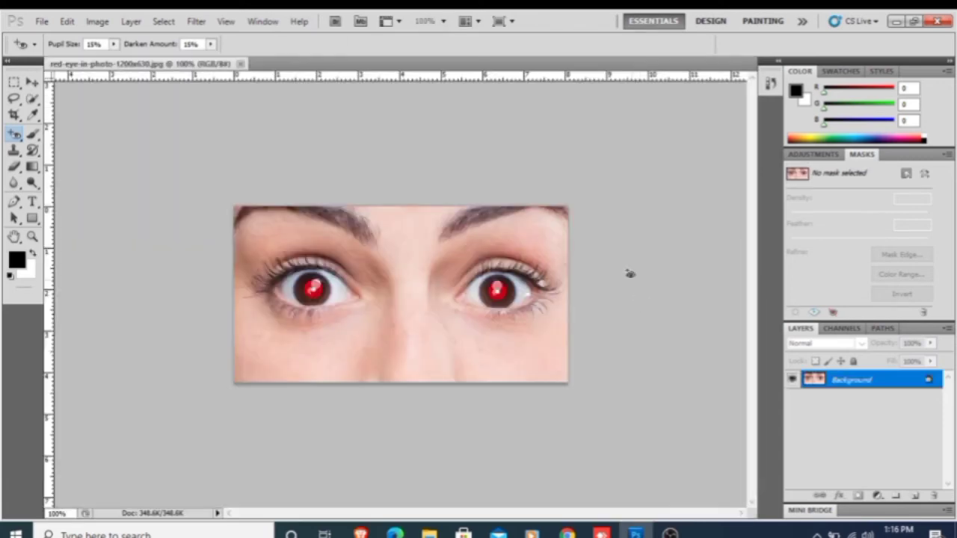
- Remove the red from both pupils with the Red Eye Tool at 15% pupil size and 15% darken amount
left_click(444, 22)
left_click(445, 88)
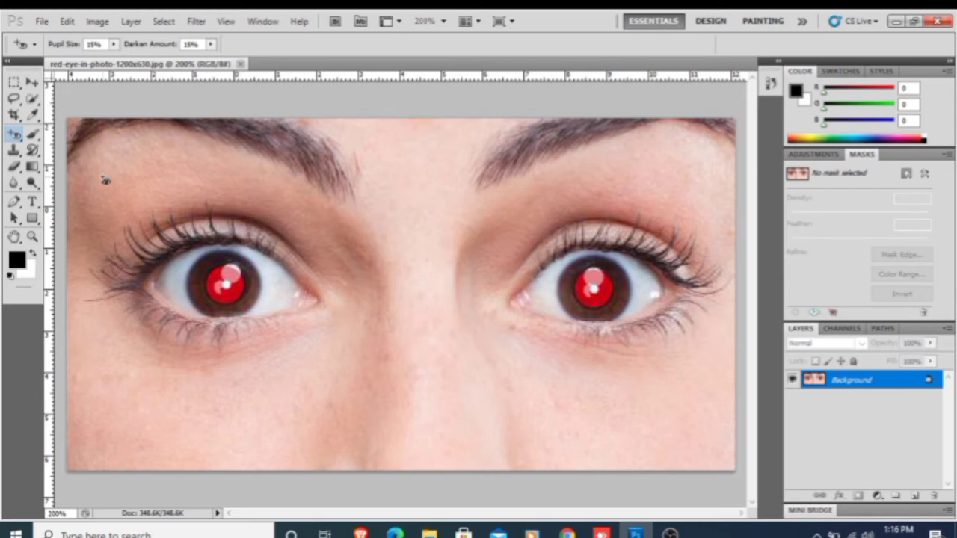
left_click(20, 141)
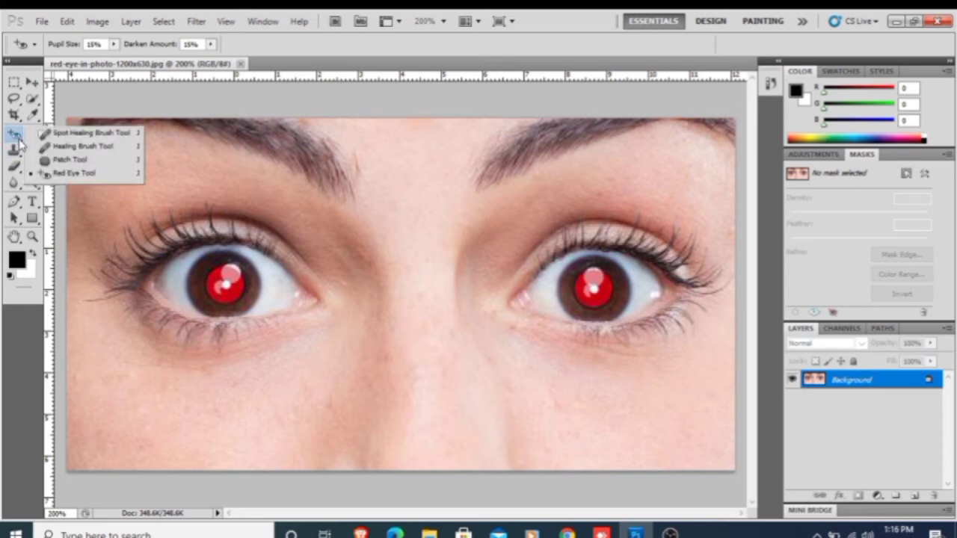
left_click(78, 180)
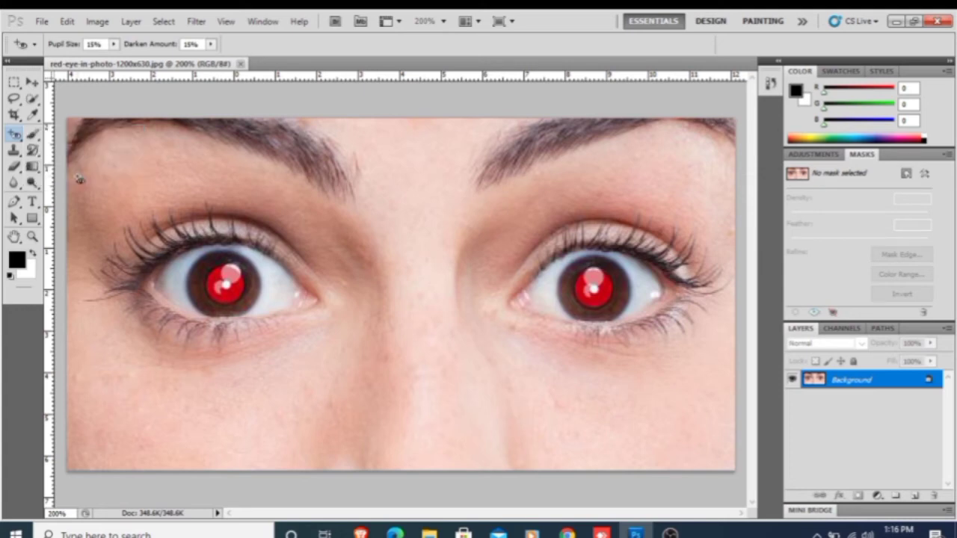
left_click(114, 45)
left_click_drag(113, 59, 115, 60)
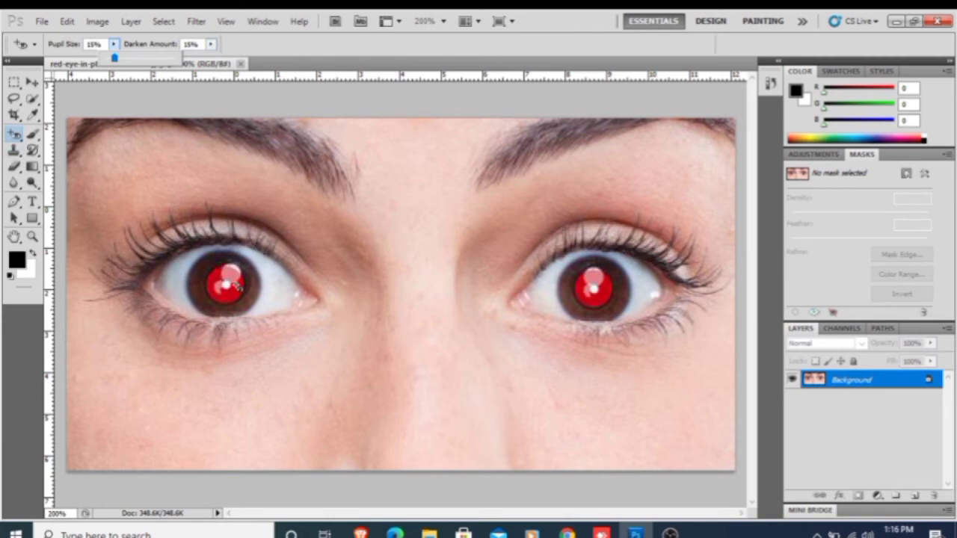
left_click(225, 285)
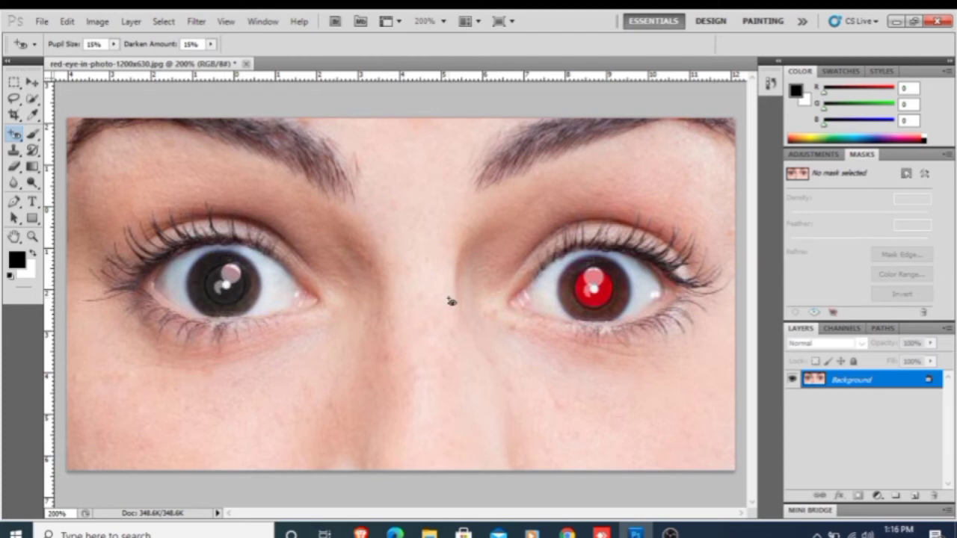
left_click(593, 290)
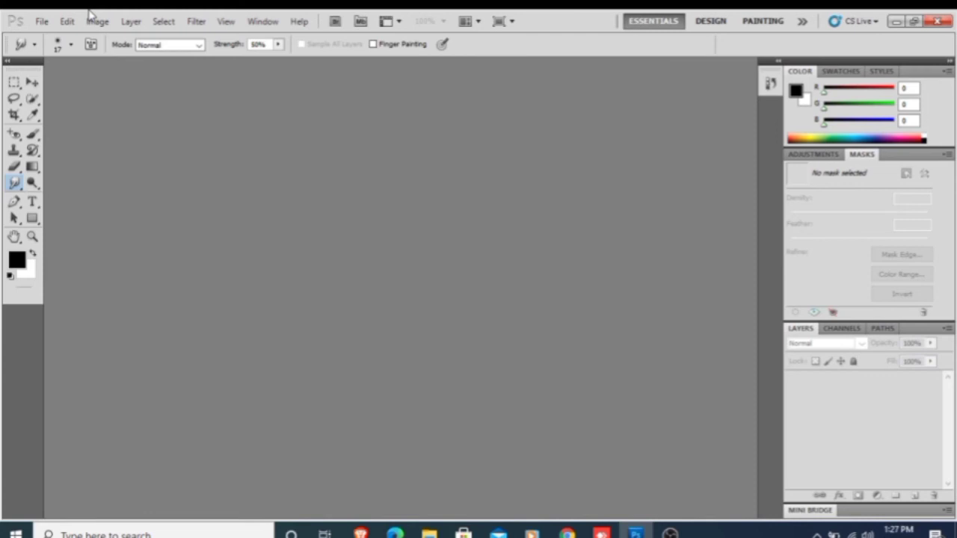
- Open the picture download.jpg from the Desktop folder
left_click(42, 22)
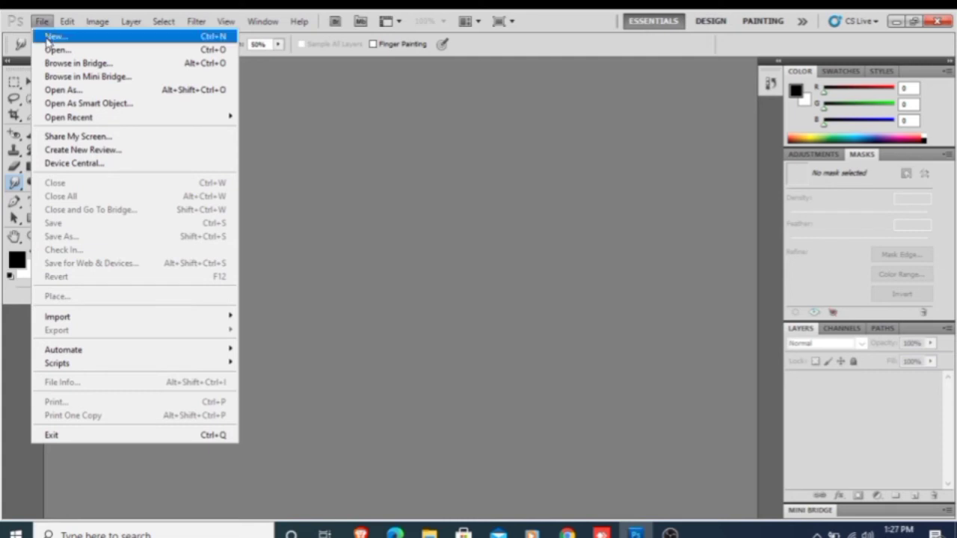
left_click(52, 50)
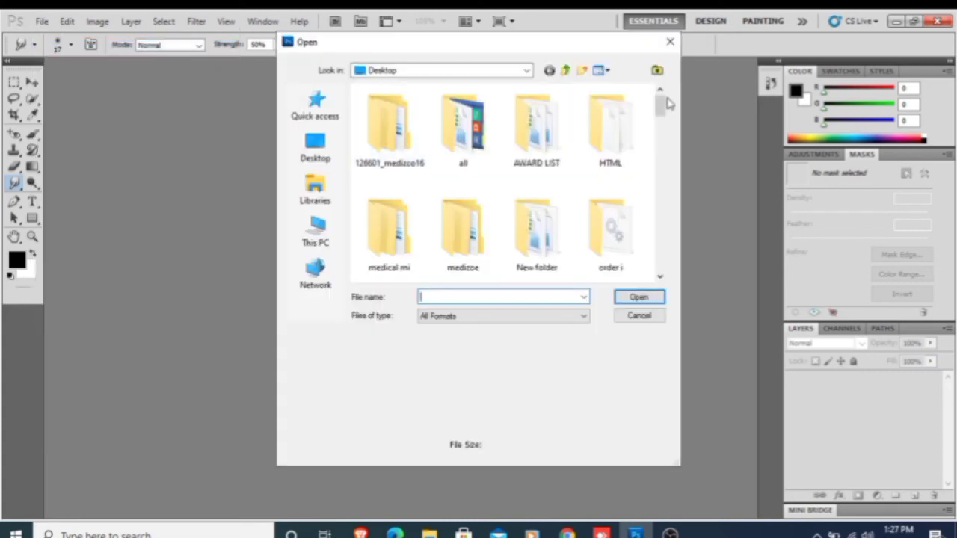
left_click_drag(660, 105, 661, 169)
double_click(554, 174)
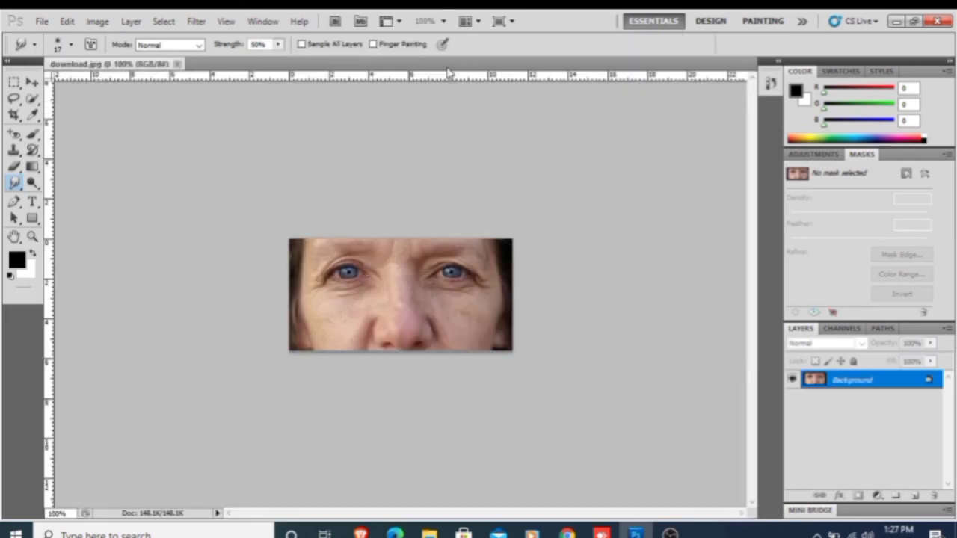
- Smooth the wrinkles and spots under the eye and on the cheek left of the nose using a 17 px Smudge Tool, 0% hardness, 50% strength
left_click(443, 21)
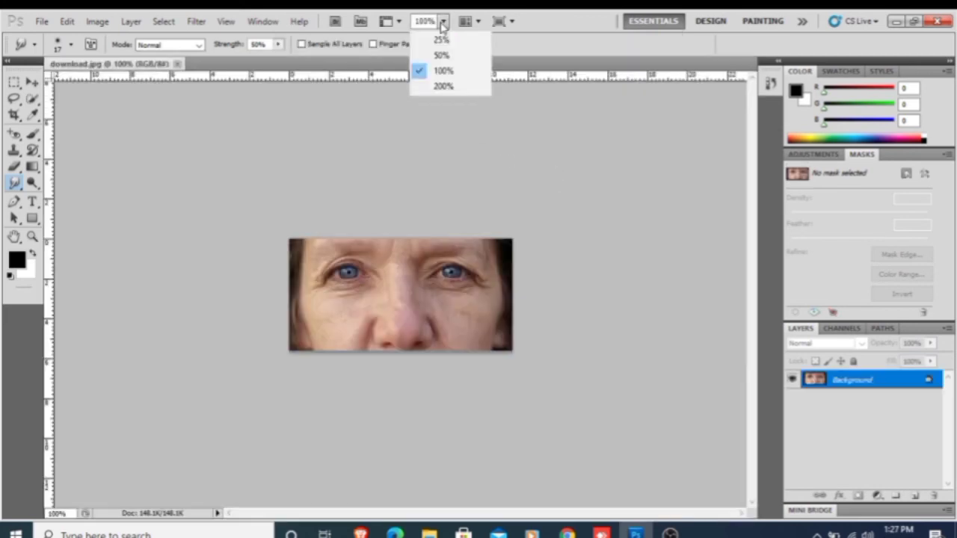
left_click(442, 86)
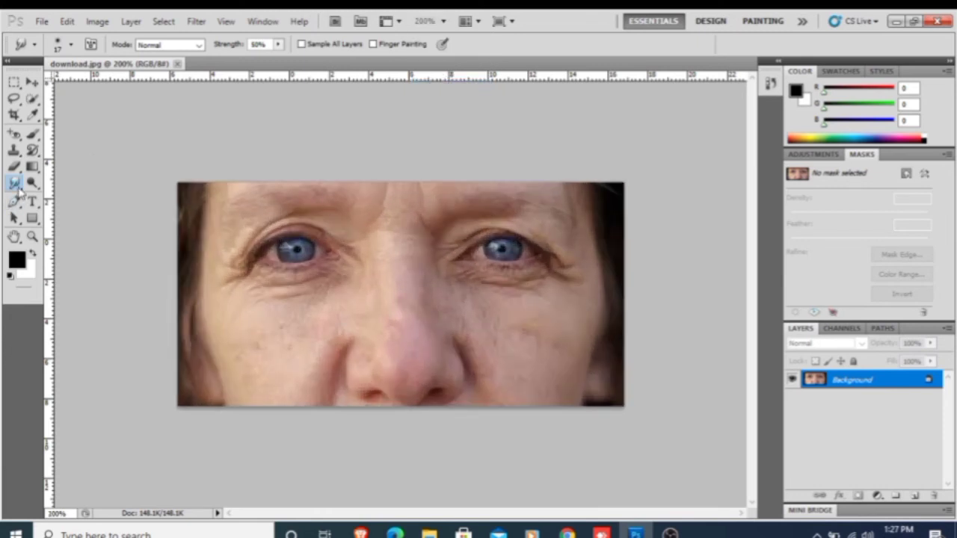
left_click(18, 188)
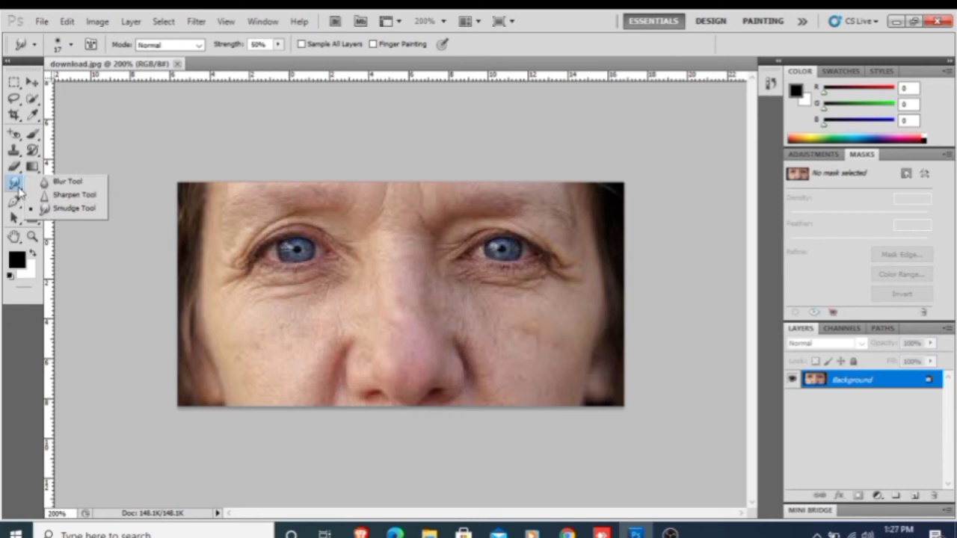
left_click(69, 208)
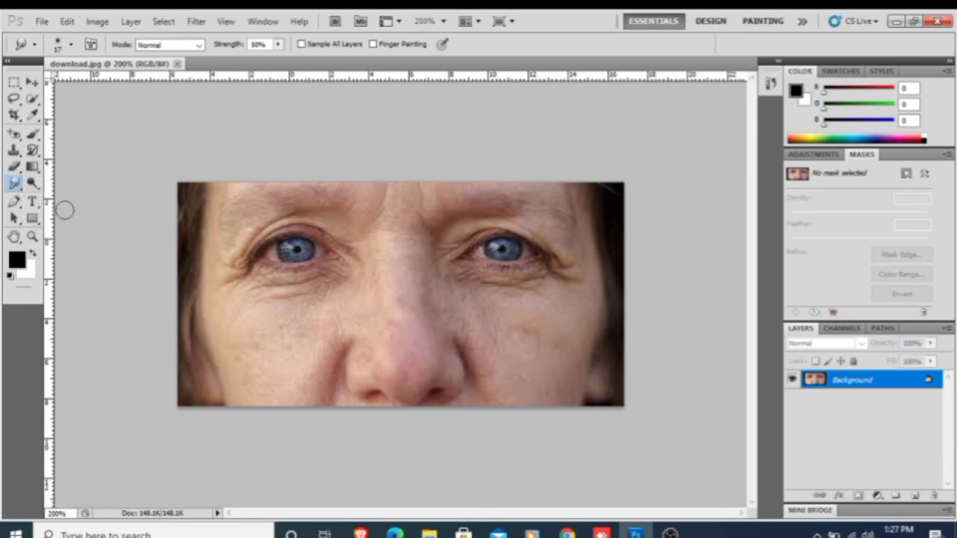
left_click(71, 46)
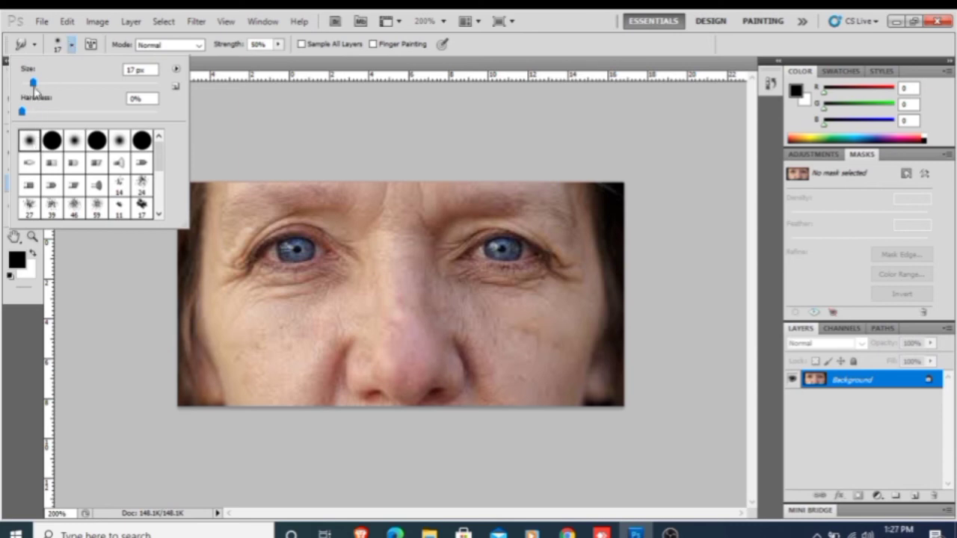
left_click_drag(33, 82, 33, 86)
left_click(208, 125)
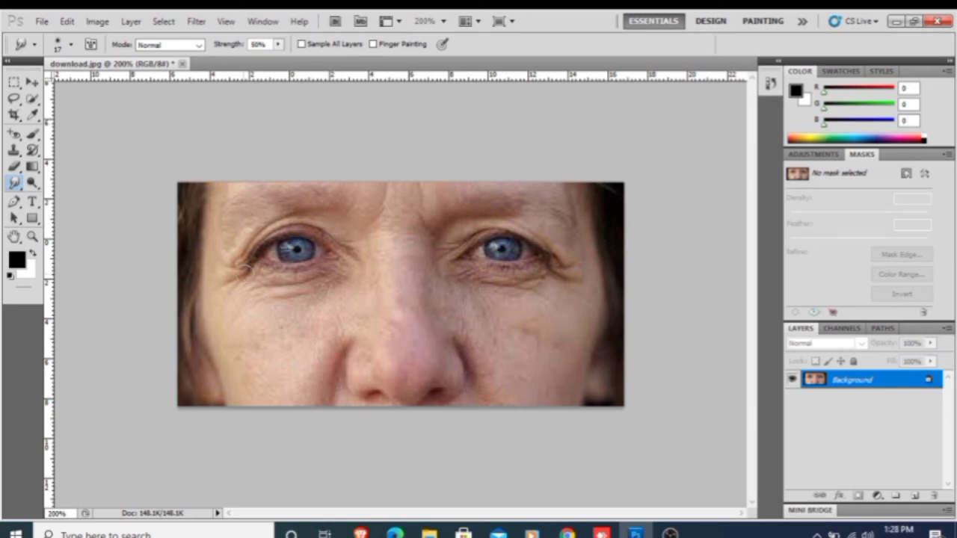
mouse_move(247, 273)
left_mouse_down()
mouse_move(303, 280)
mouse_move(333, 272)
mouse_move(308, 288)
left_mouse_up()
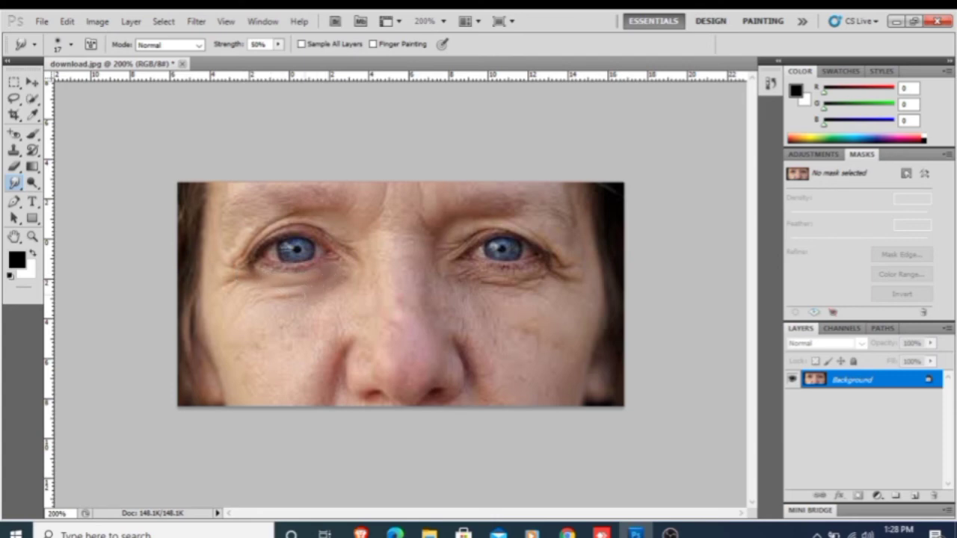
mouse_move(241, 296)
left_mouse_down()
mouse_move(241, 281)
mouse_move(225, 293)
mouse_move(226, 285)
mouse_move(234, 312)
mouse_move(220, 355)
mouse_move(249, 307)
mouse_move(247, 346)
mouse_move(261, 304)
mouse_move(247, 374)
mouse_move(272, 344)
mouse_move(245, 373)
mouse_move(262, 377)
mouse_move(326, 294)
mouse_move(290, 401)
mouse_move(336, 336)
mouse_move(337, 309)
mouse_move(317, 402)
mouse_move(264, 395)
mouse_move(261, 384)
left_mouse_up()
mouse_move(232, 274)
left_mouse_down()
mouse_move(308, 290)
mouse_move(353, 259)
left_mouse_up()
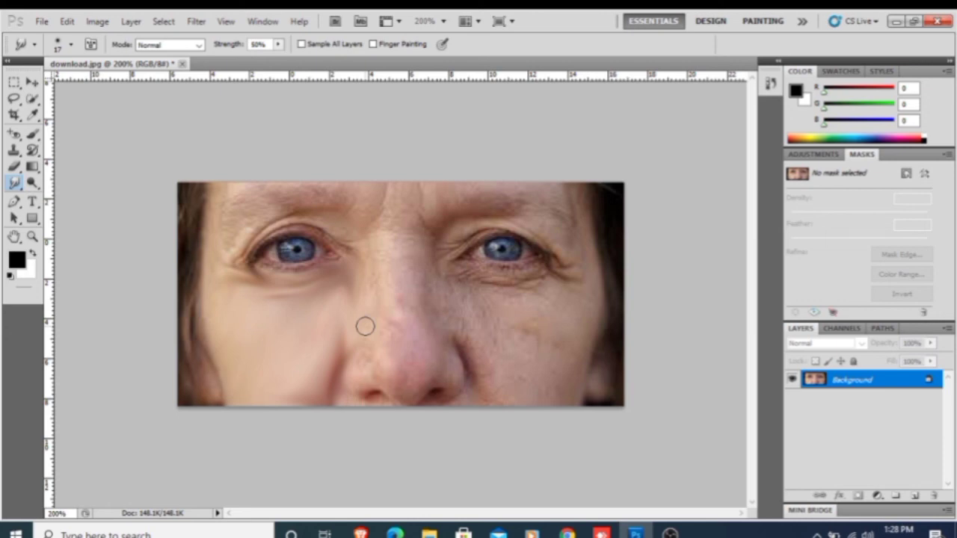
- Reopen the picture 85-best-photoshop-tutorials_thumb1200_16-9 from the Desktop folder
left_click(41, 22)
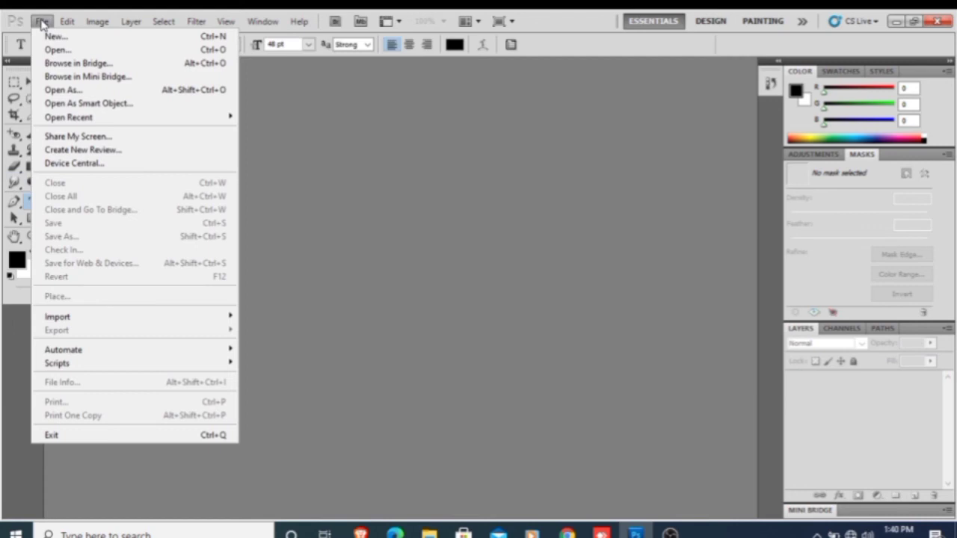
mouse_move(121, 120)
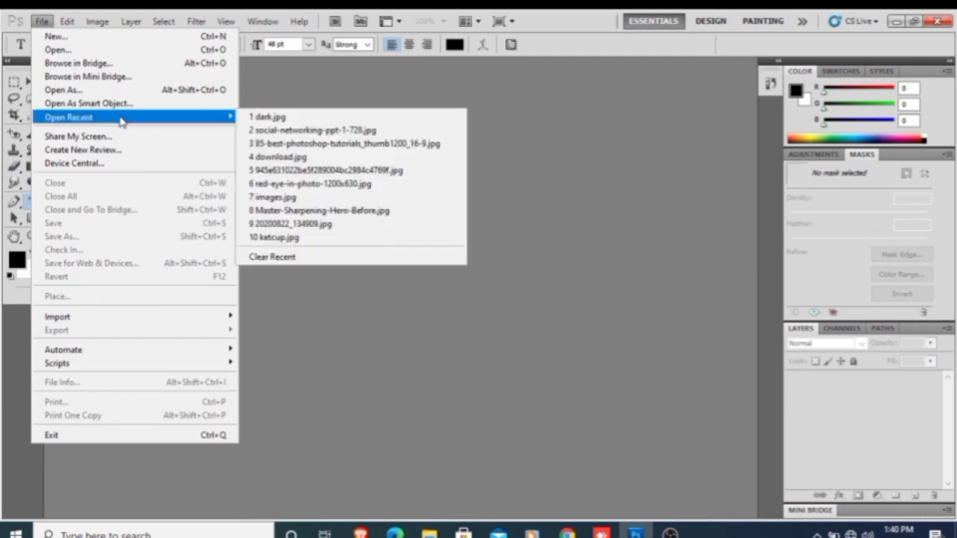
left_click(112, 50)
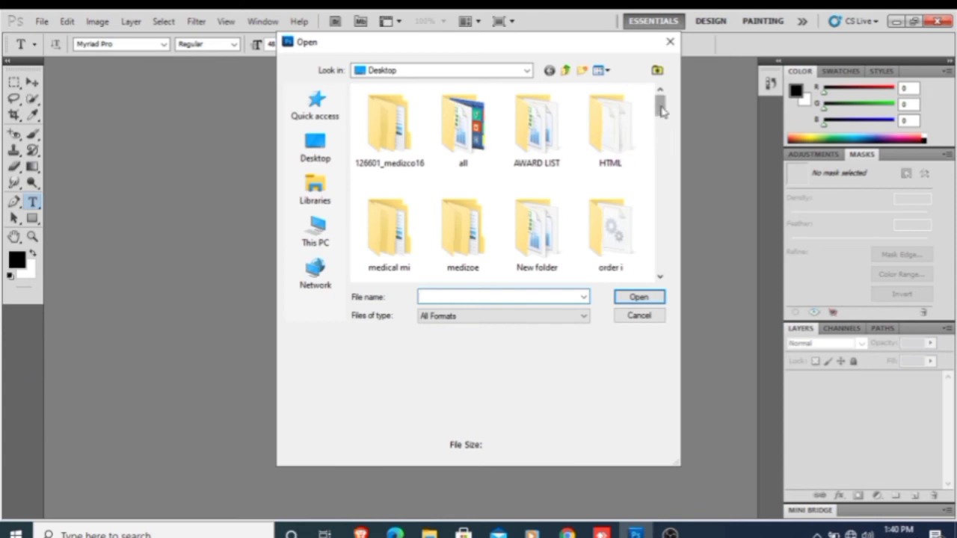
left_click_drag(662, 110, 662, 133)
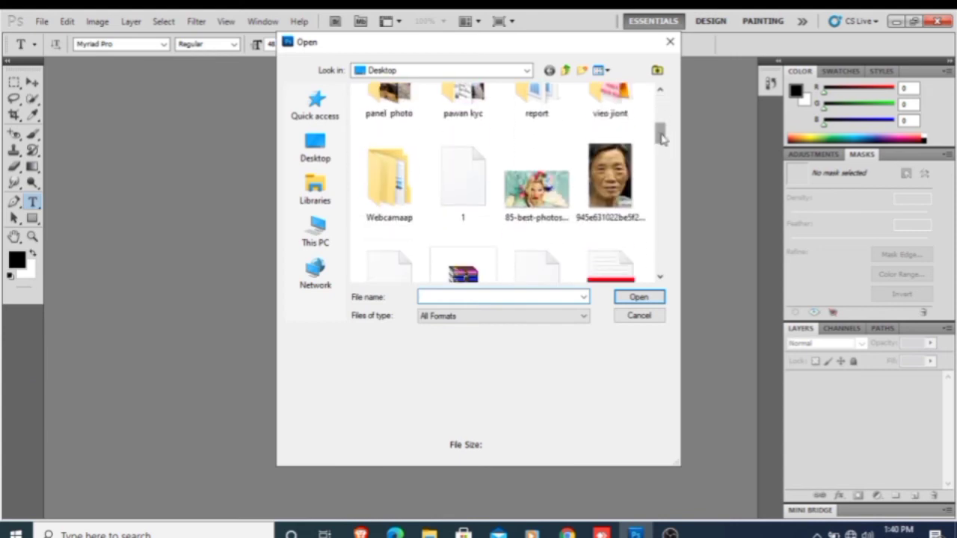
double_click(513, 212)
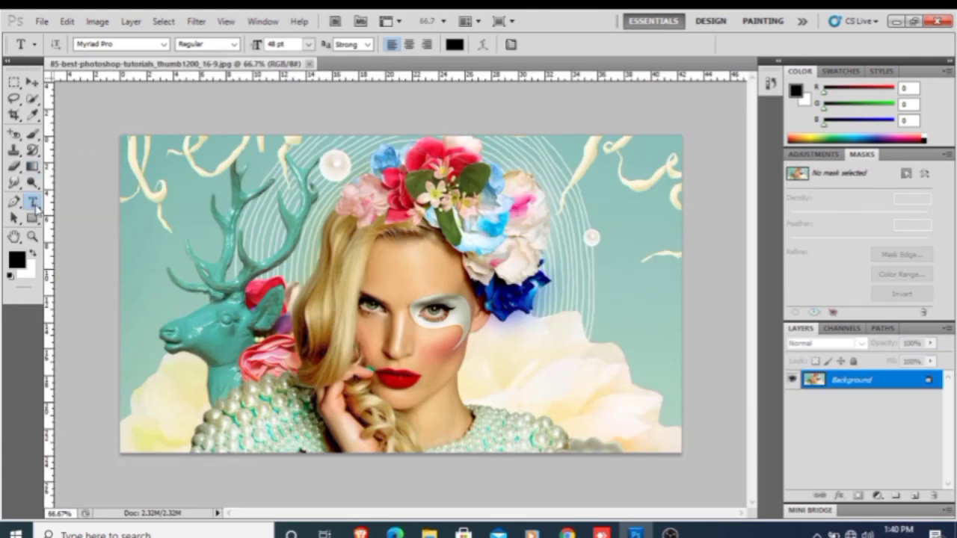
- Set up the Horizontal Type Tool with the Papyrus font at 36 pt
left_click(36, 210)
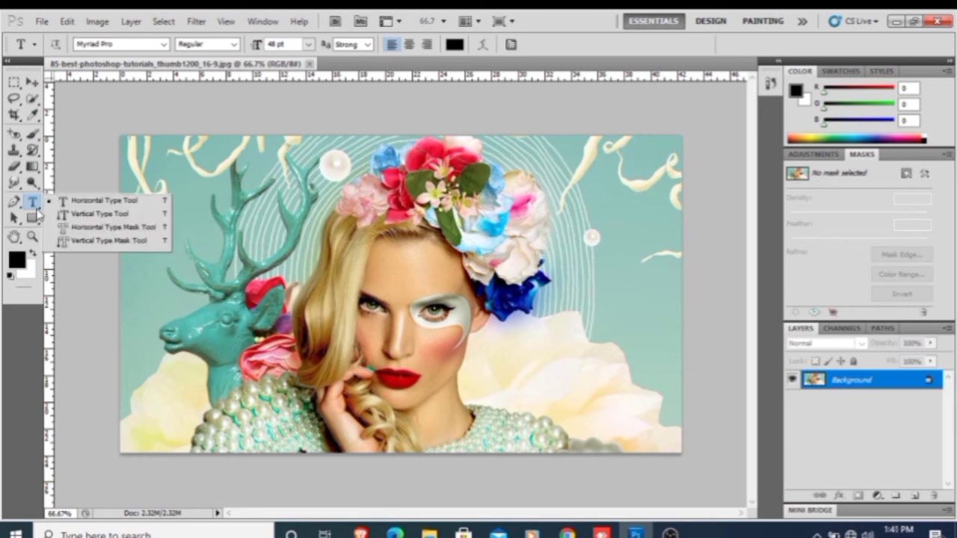
left_click(90, 204)
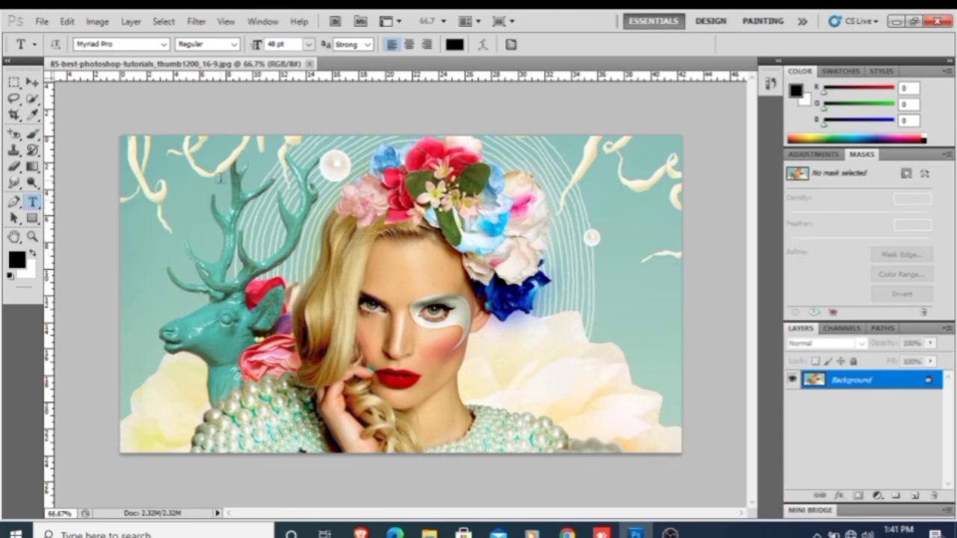
left_click(163, 44)
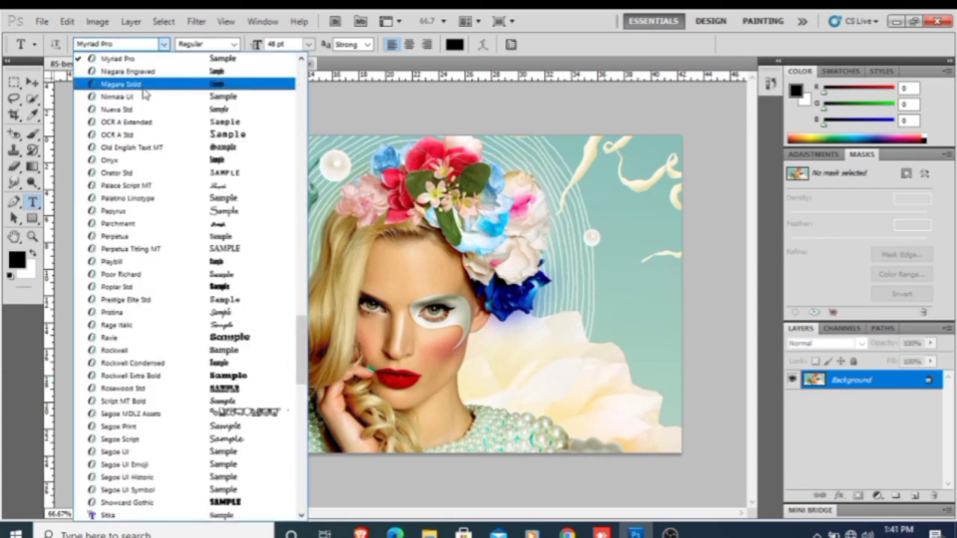
left_click(99, 214)
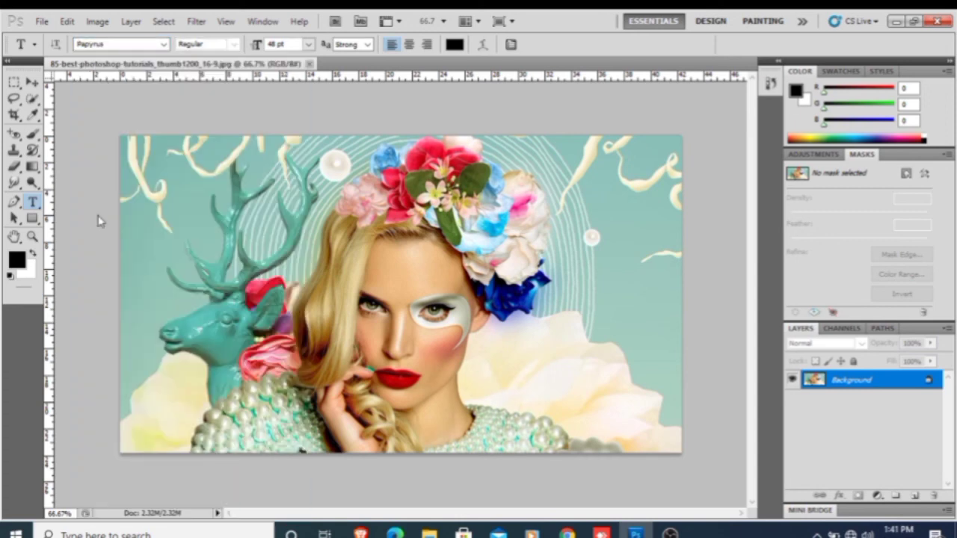
left_click(308, 44)
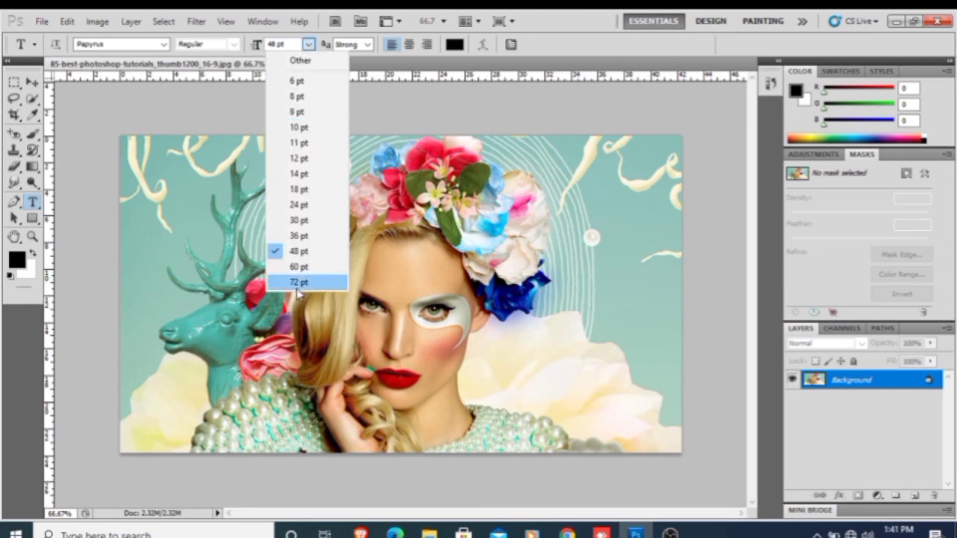
left_click(300, 236)
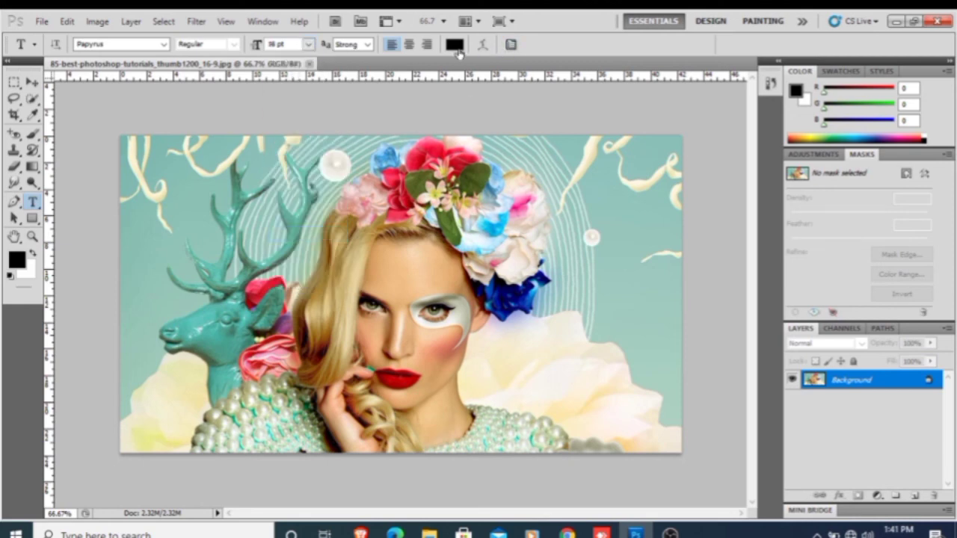
- Set the text color to red, c62e2e
left_click(454, 46)
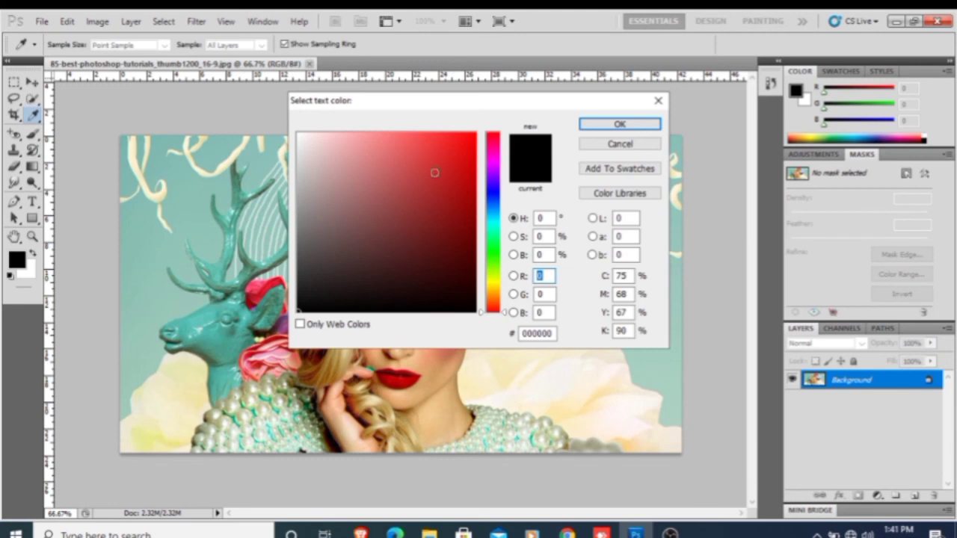
left_click(435, 172)
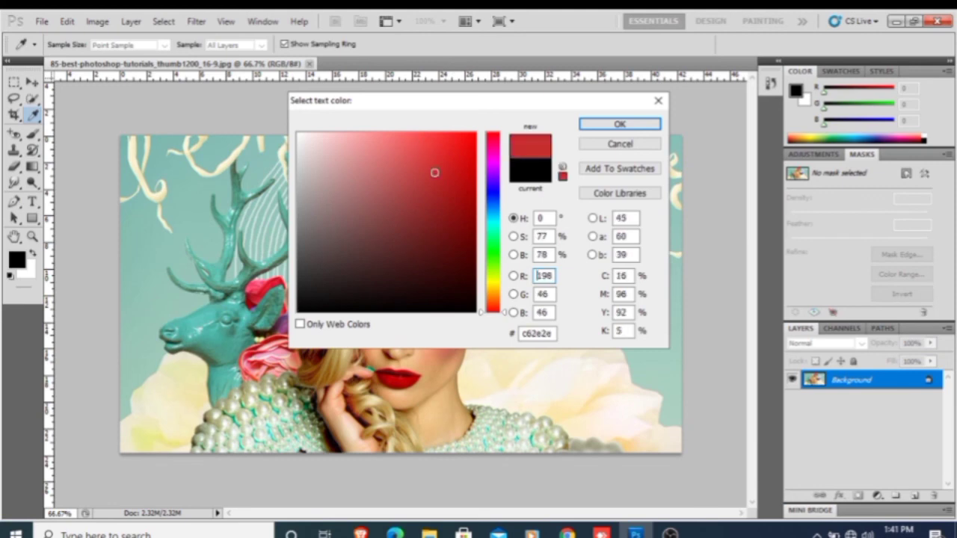
left_click(630, 125)
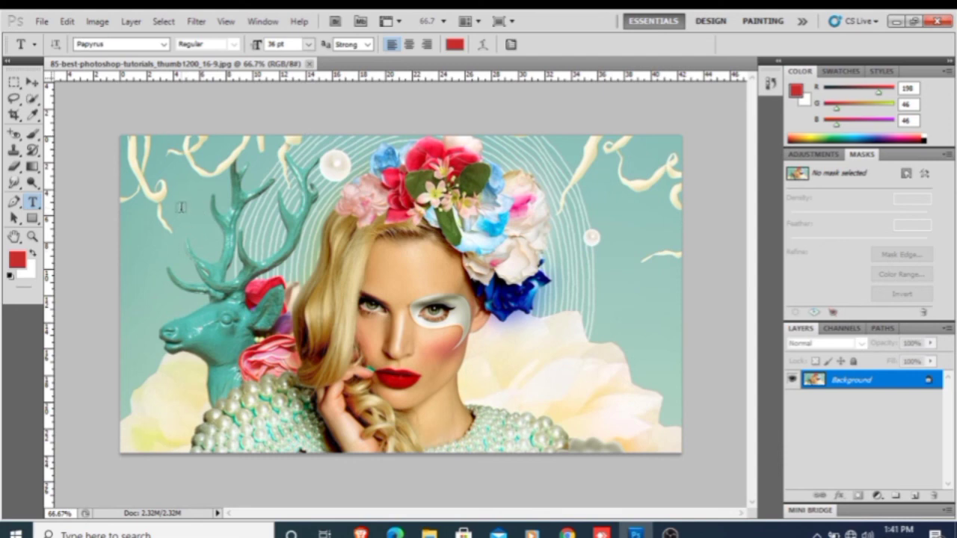
- Add the horizontal text "happy at your home" in the picture's upper-left area, above the deer's antlers
left_click(165, 163)
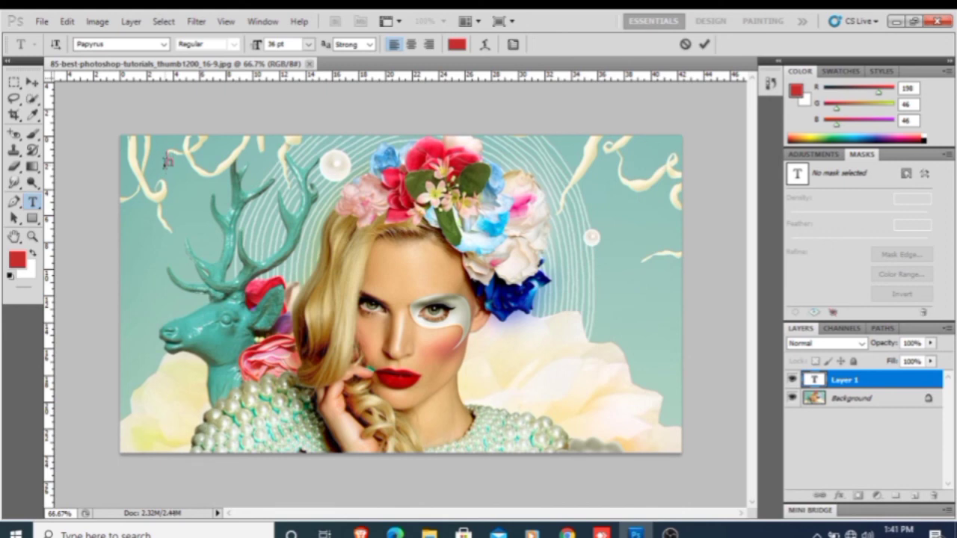
type("happy at")
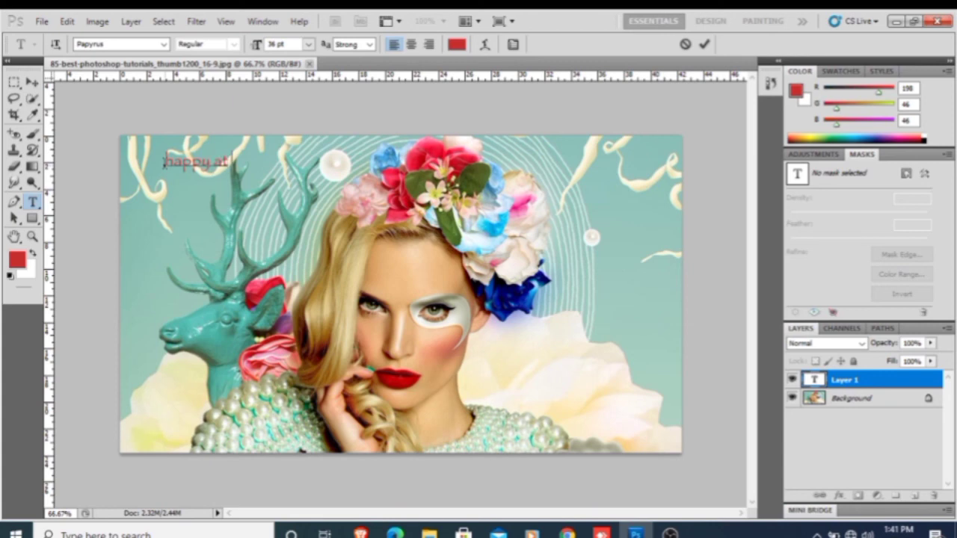
type(" nour home")
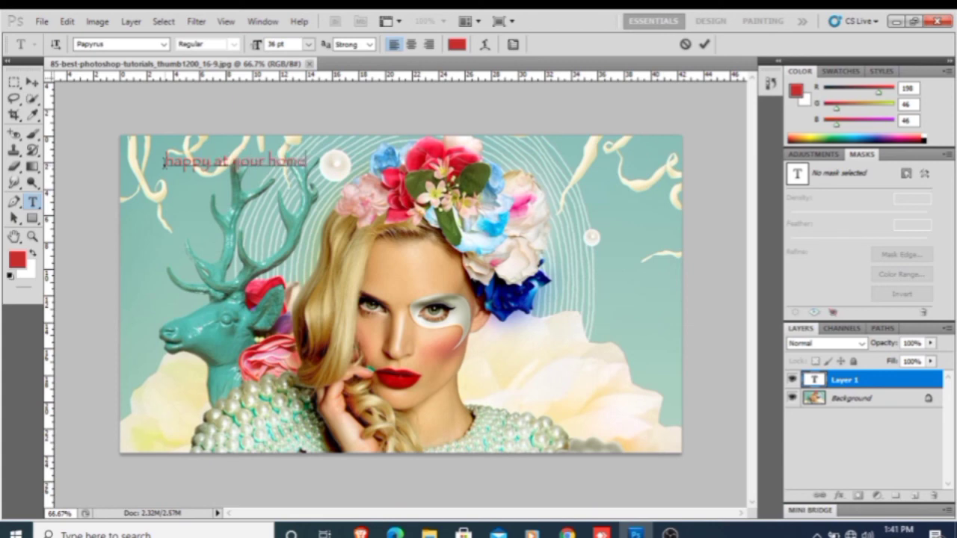